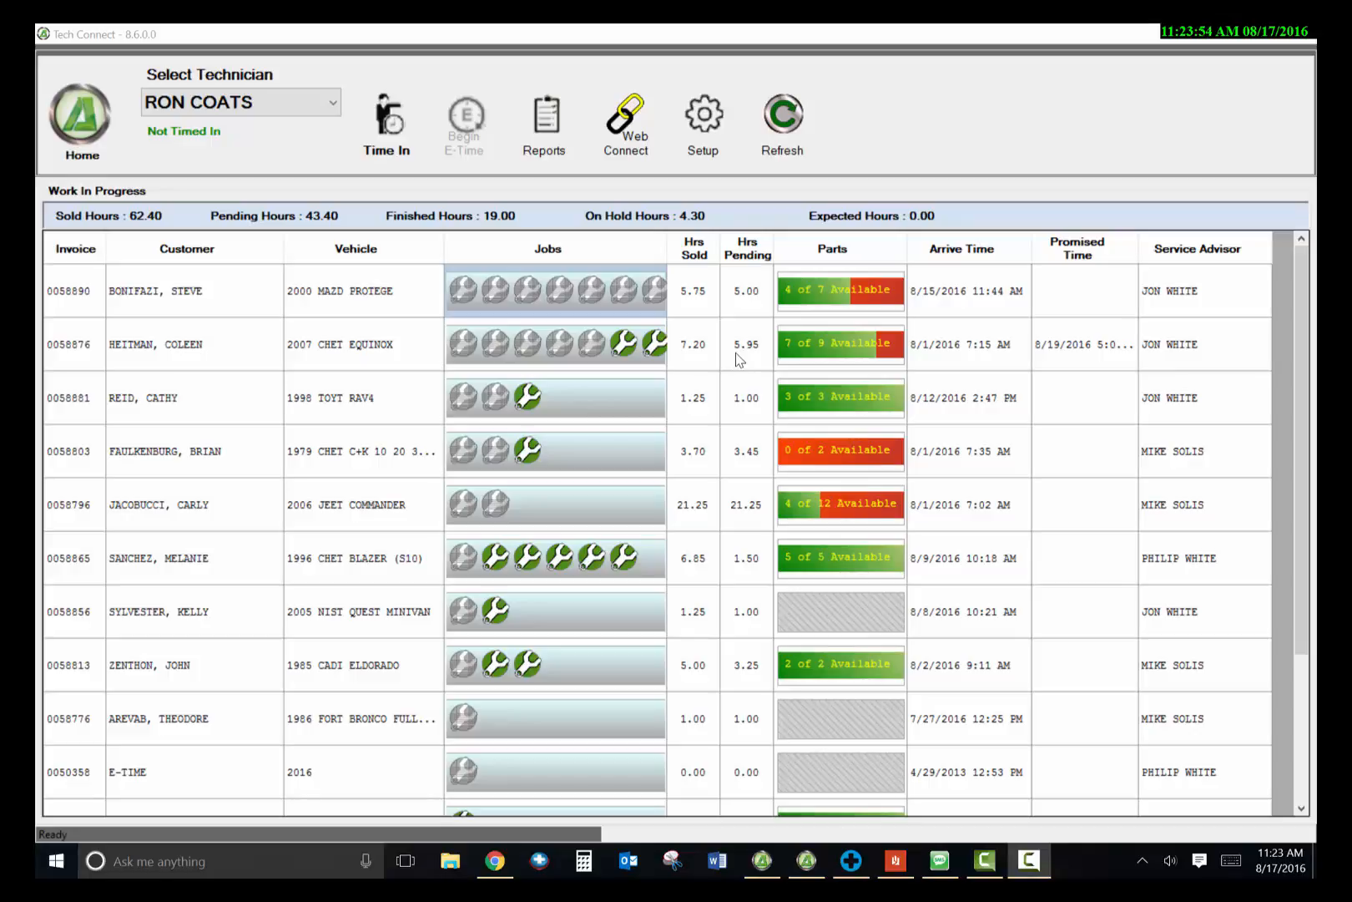
View the parts list for the 2007 CHET EQUINOX, and open its invoice to read the full service request.
double_click(864, 355)
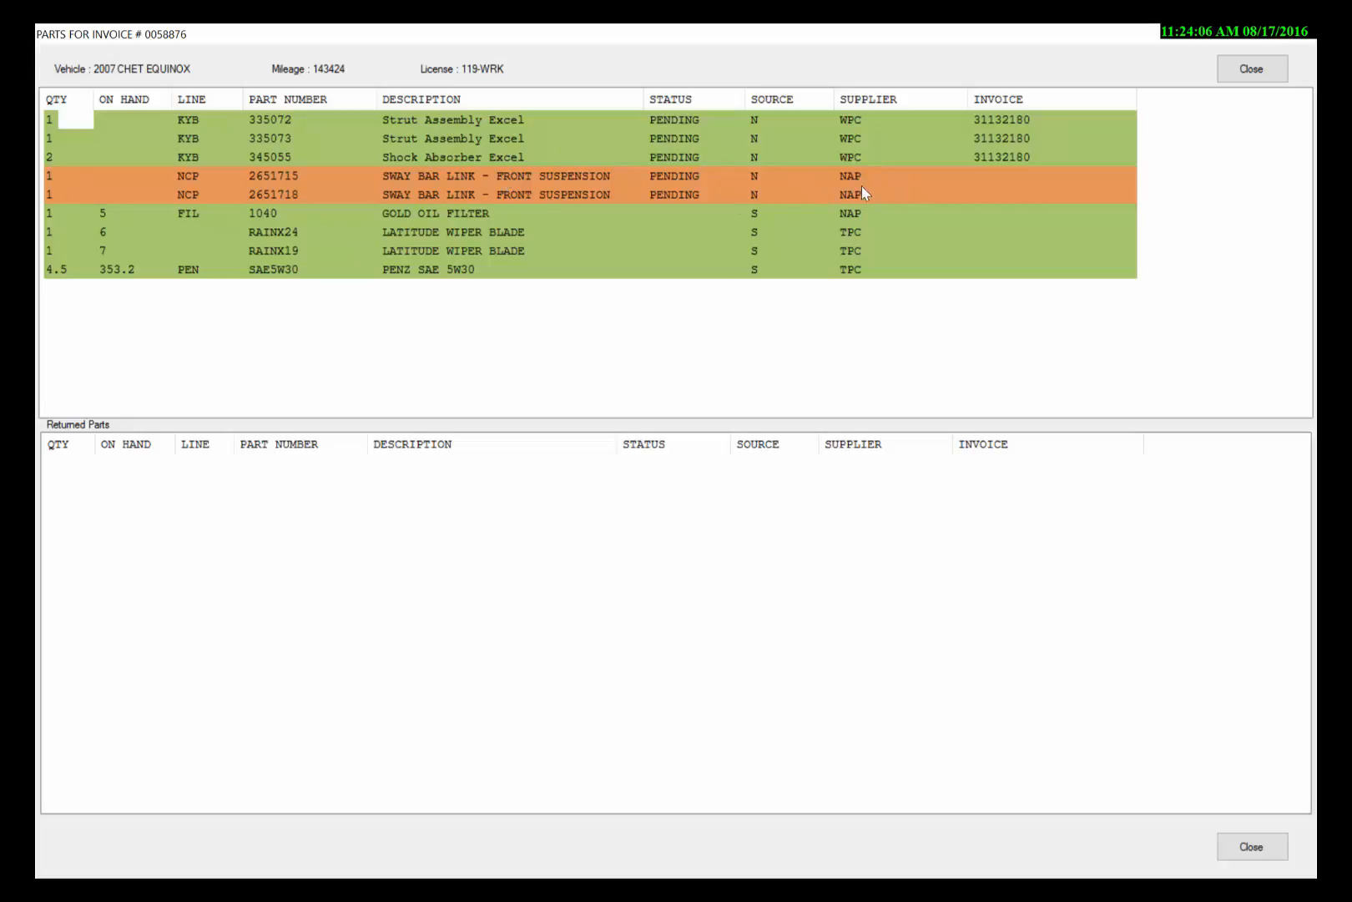
left_click(1245, 75)
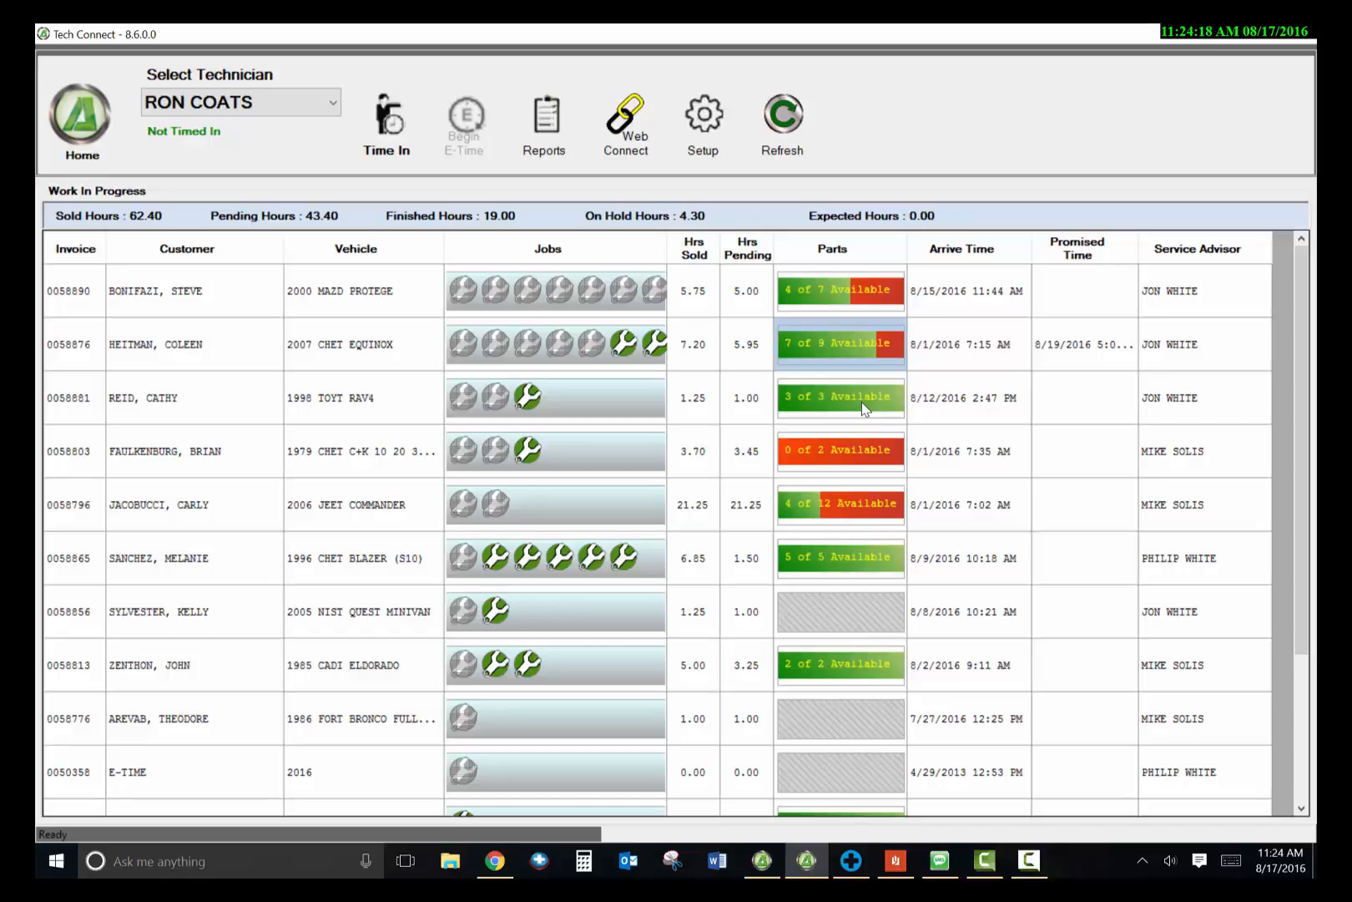
double_click(538, 345)
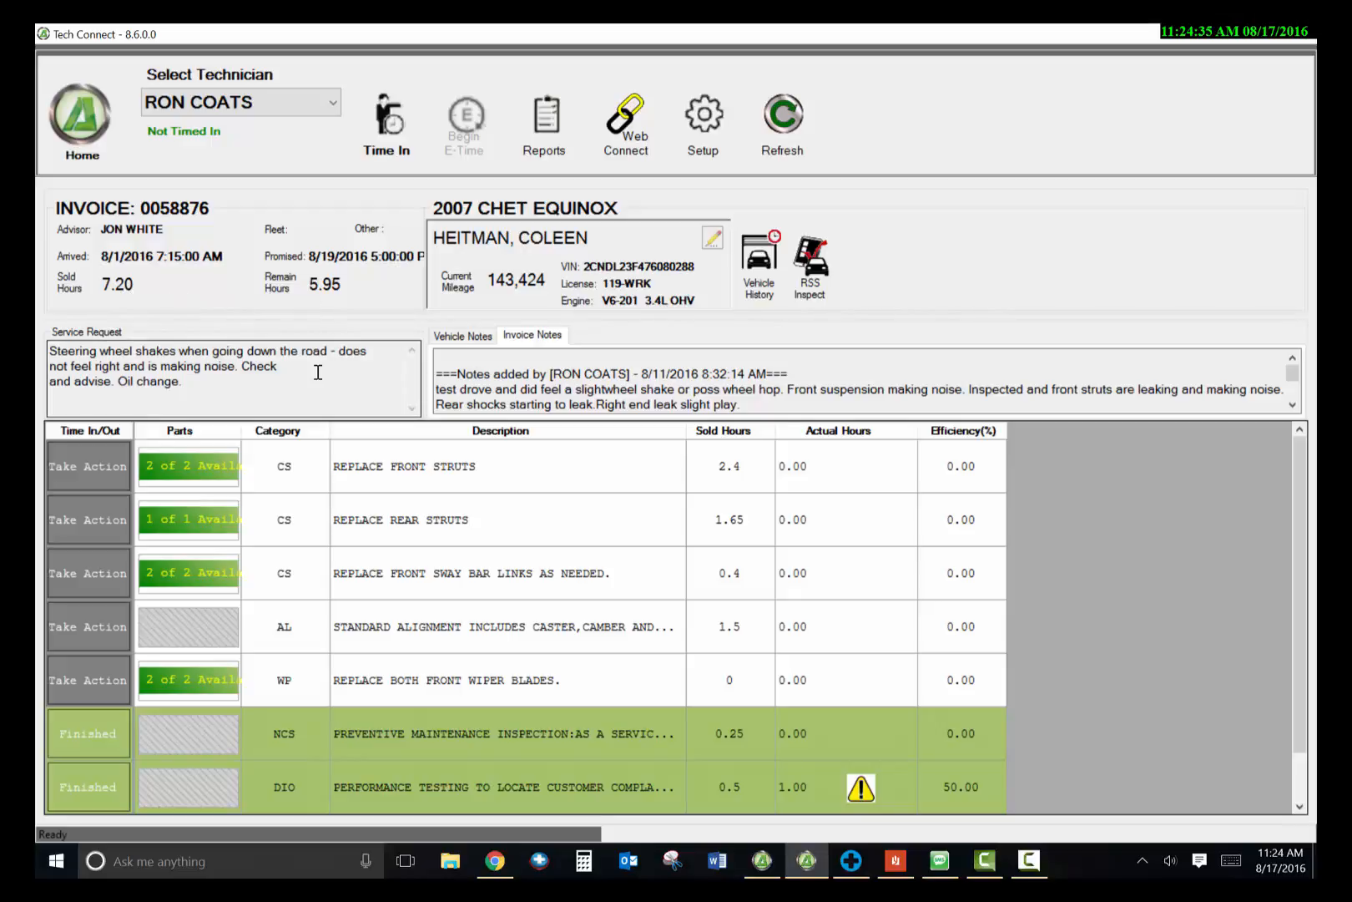
left_click(393, 345)
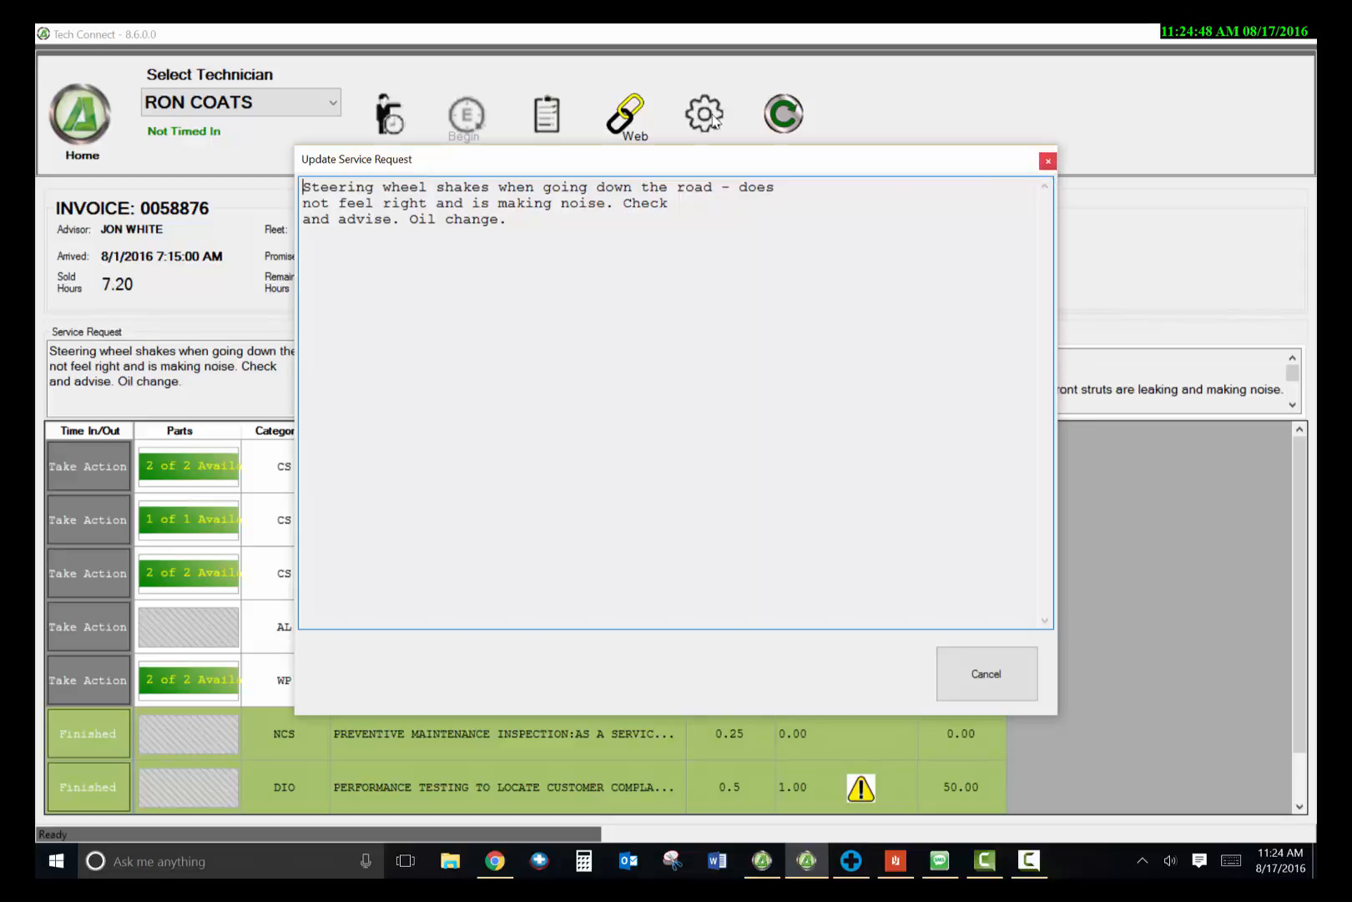
left_click(1048, 161)
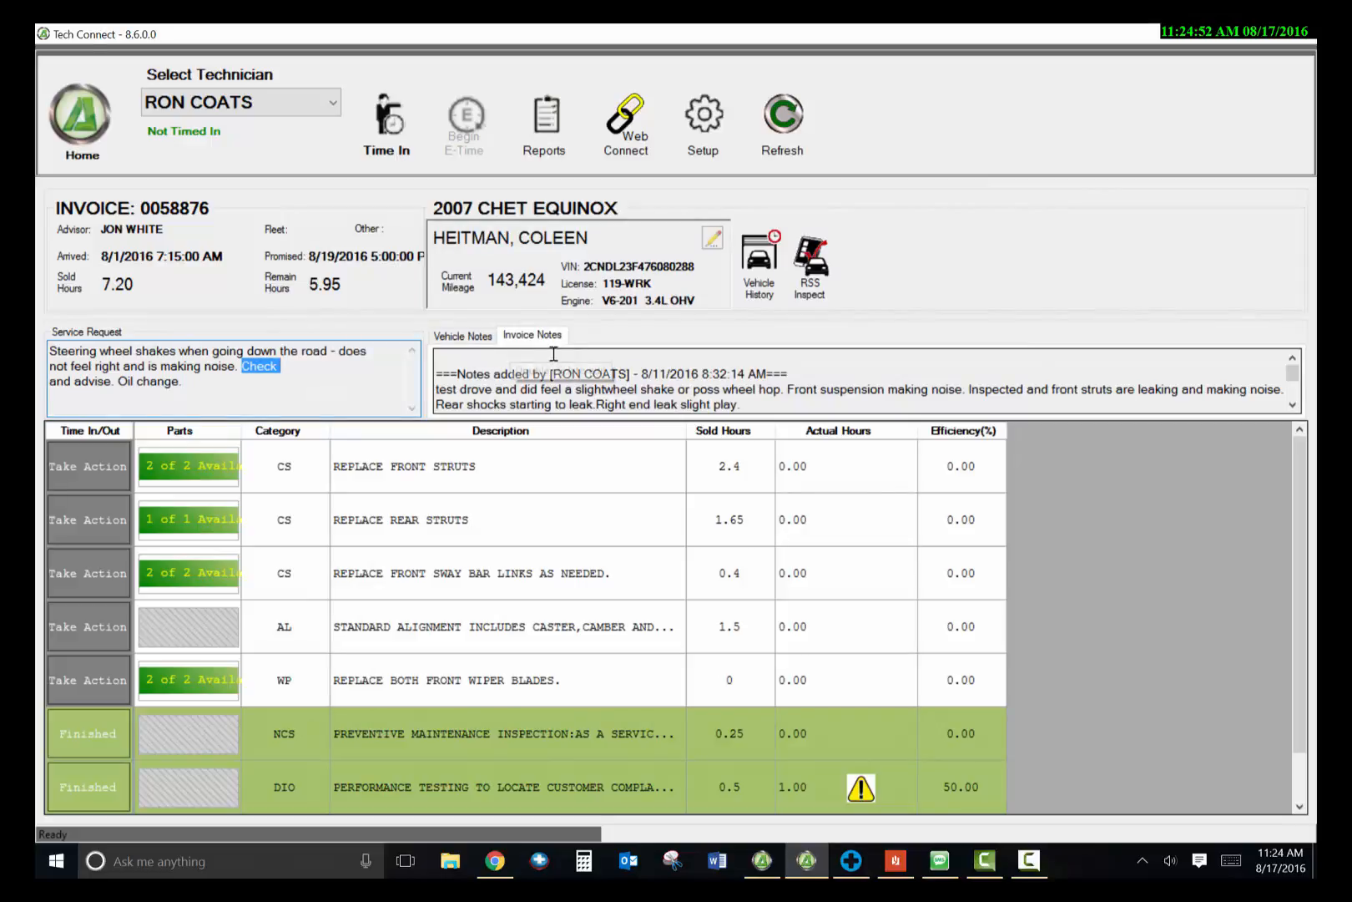
Read the Equinox's vehicle notes in the notes editor and close it without updating.
left_click(464, 337)
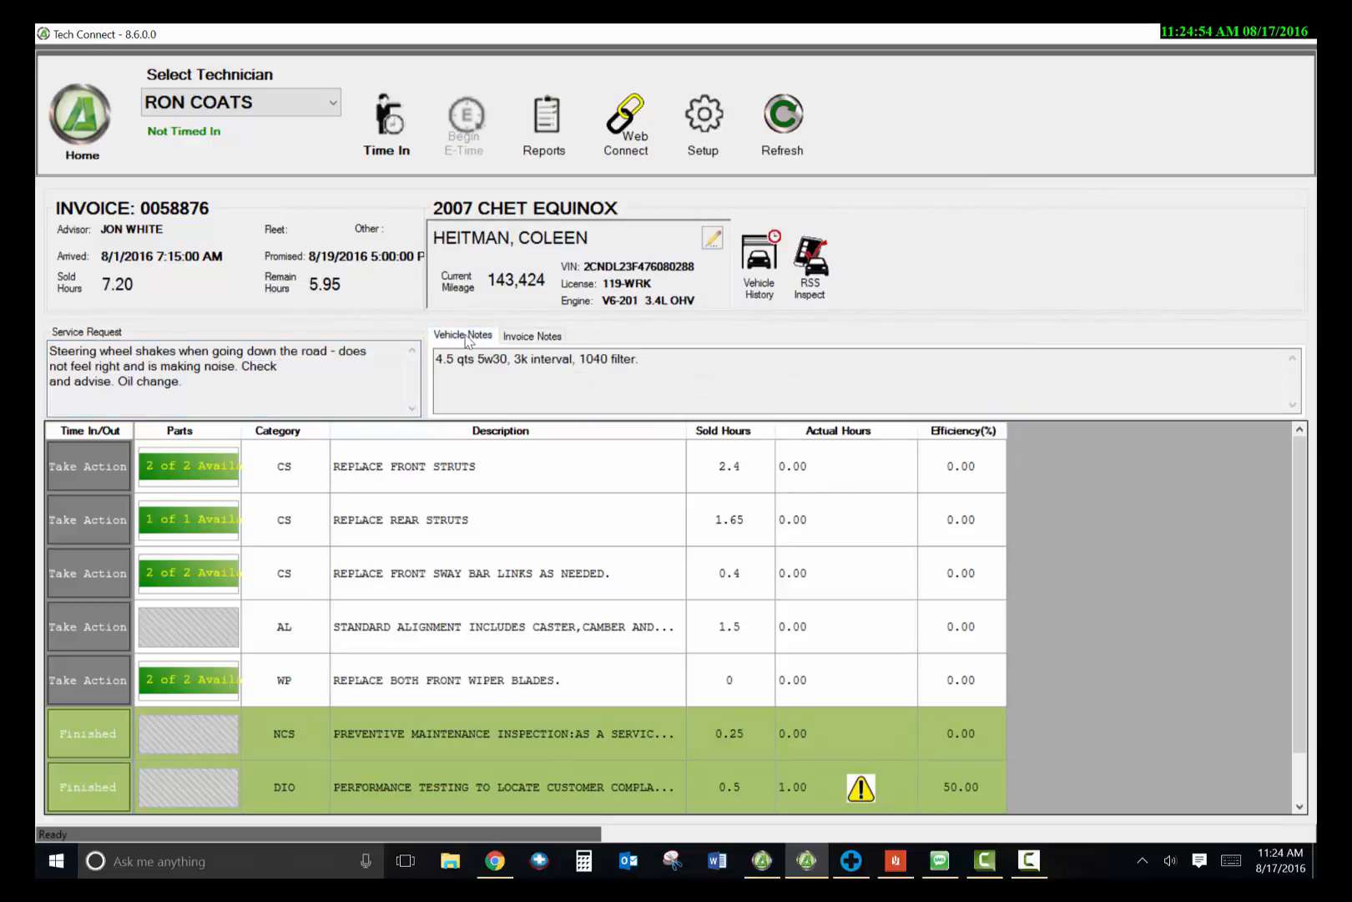
double_click(664, 368)
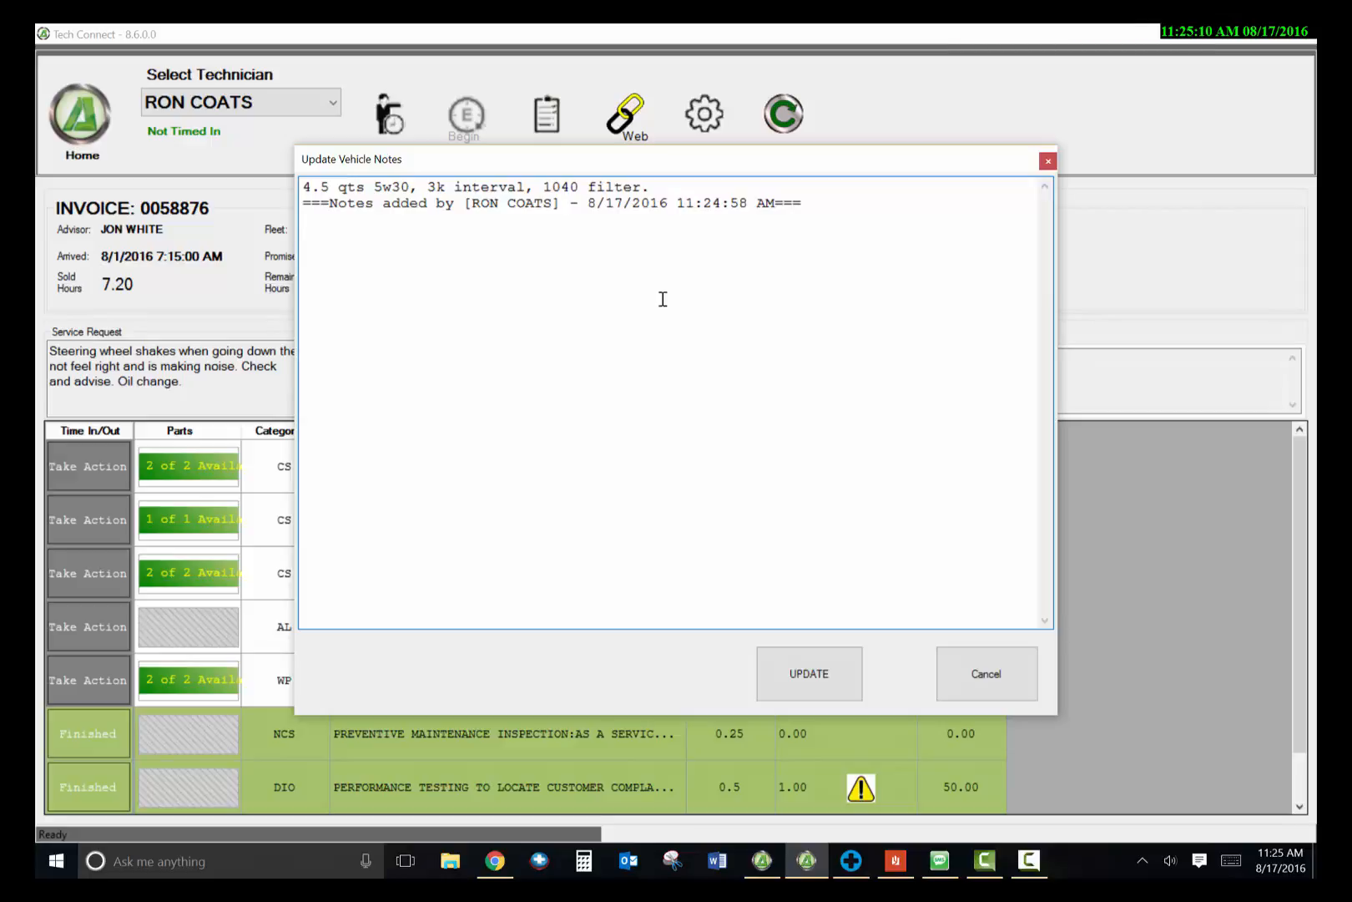
left_click(995, 667)
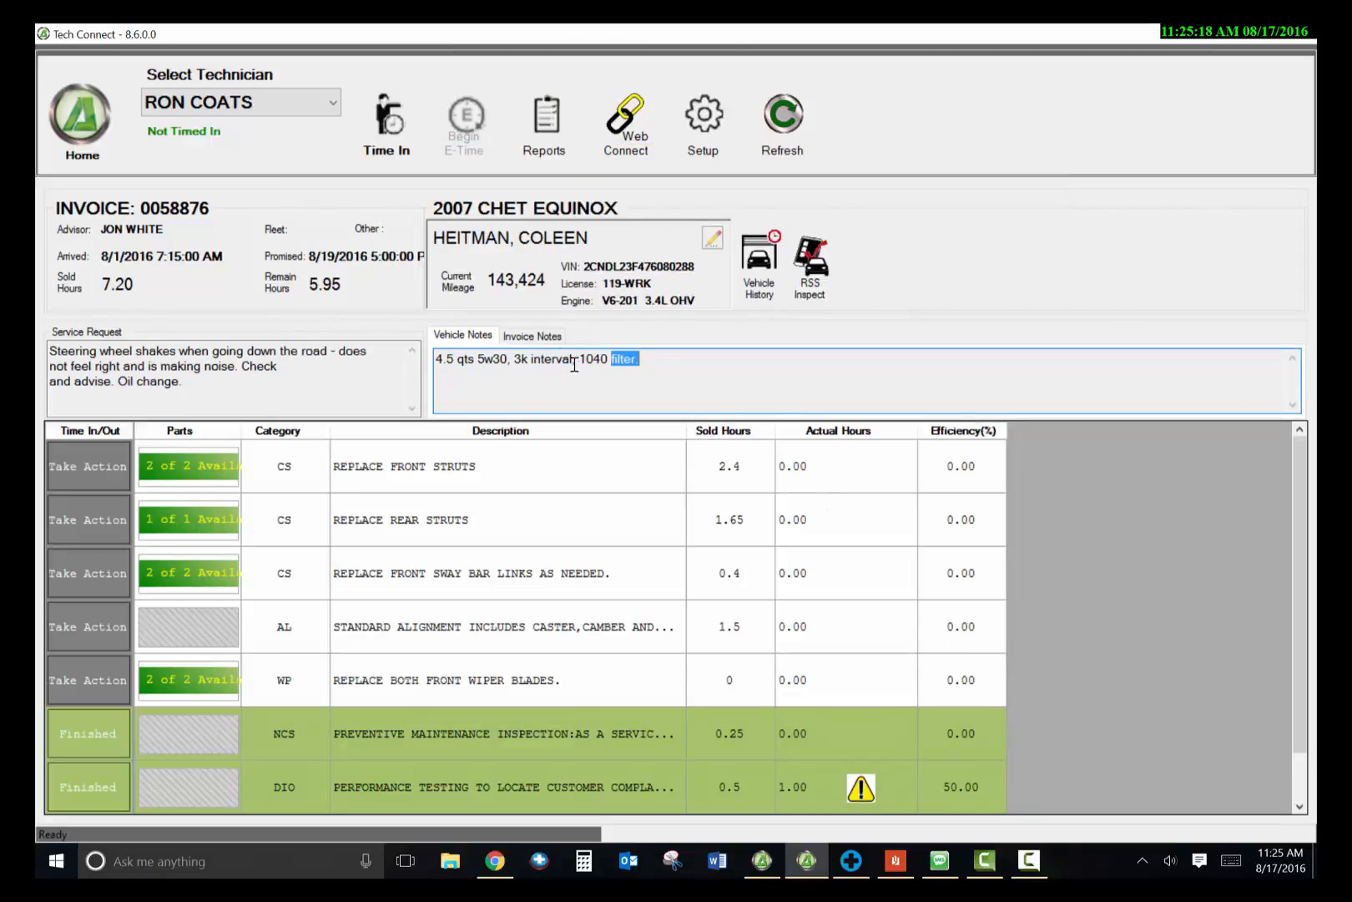
Read the technician's full invoice notes, close them without updating, and look over the invoice's job list.
left_click(537, 337)
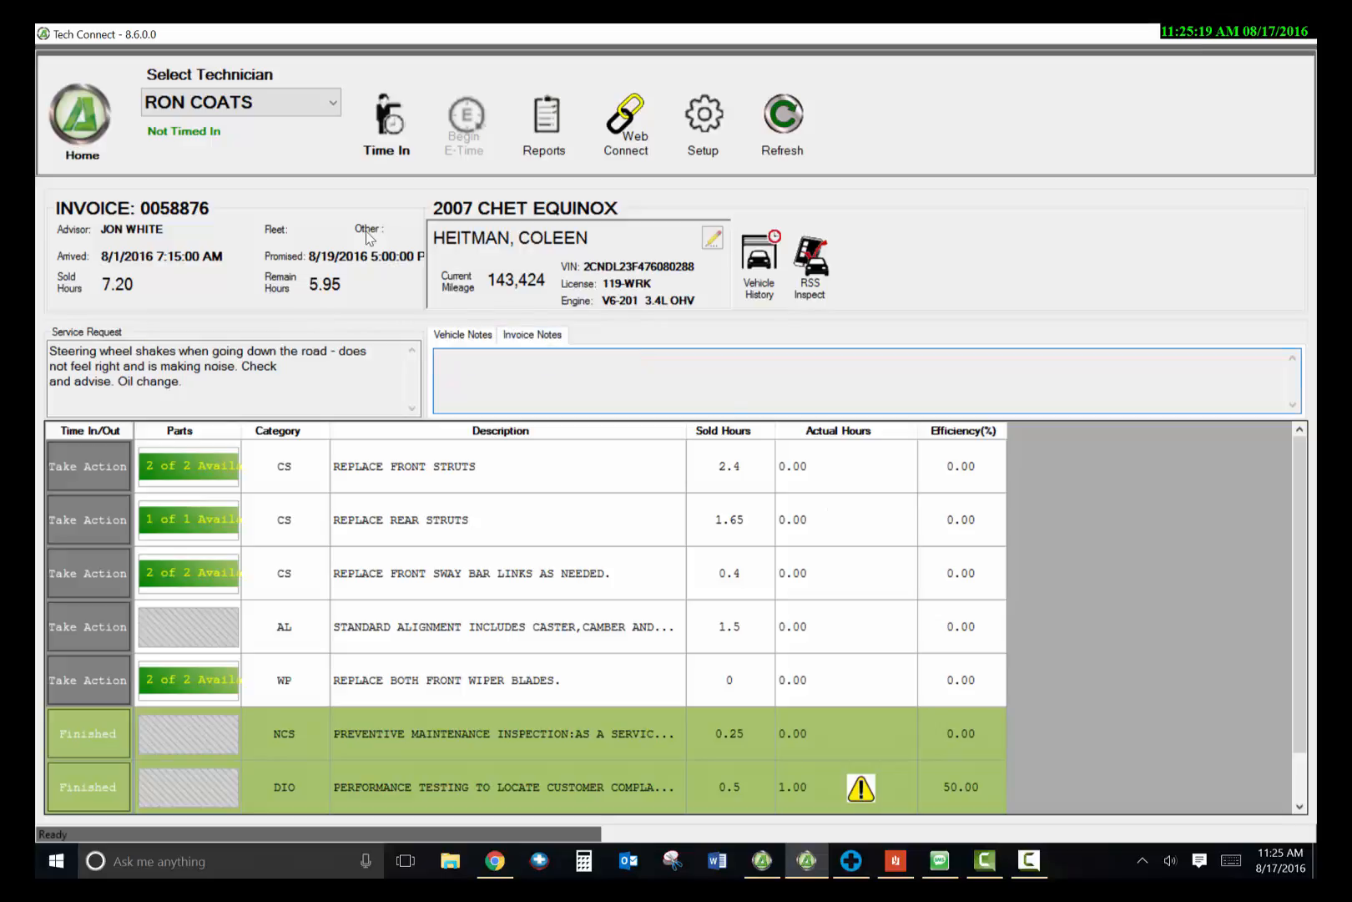
double_click(844, 386)
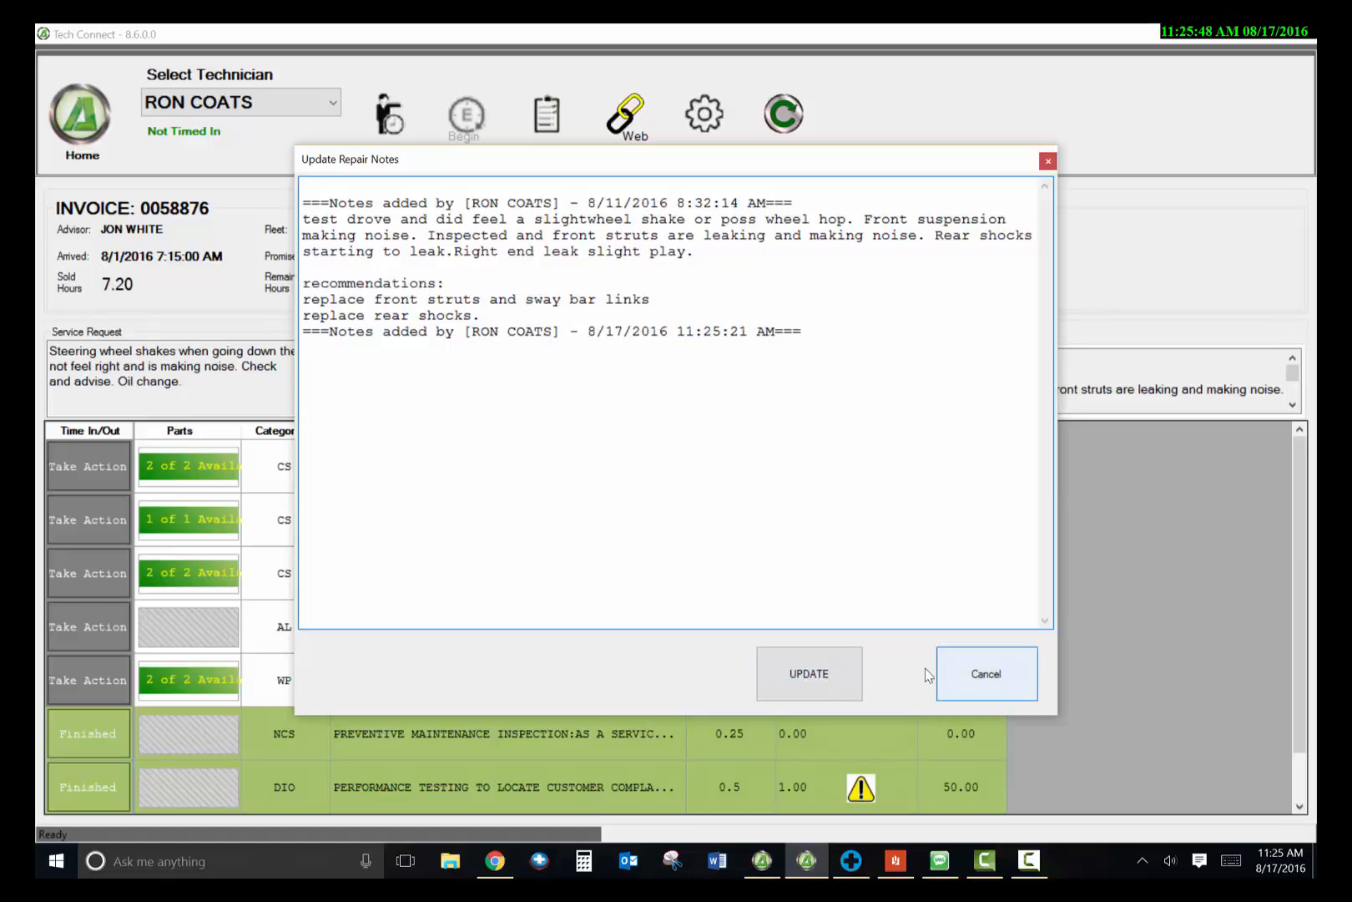
left_click(972, 673)
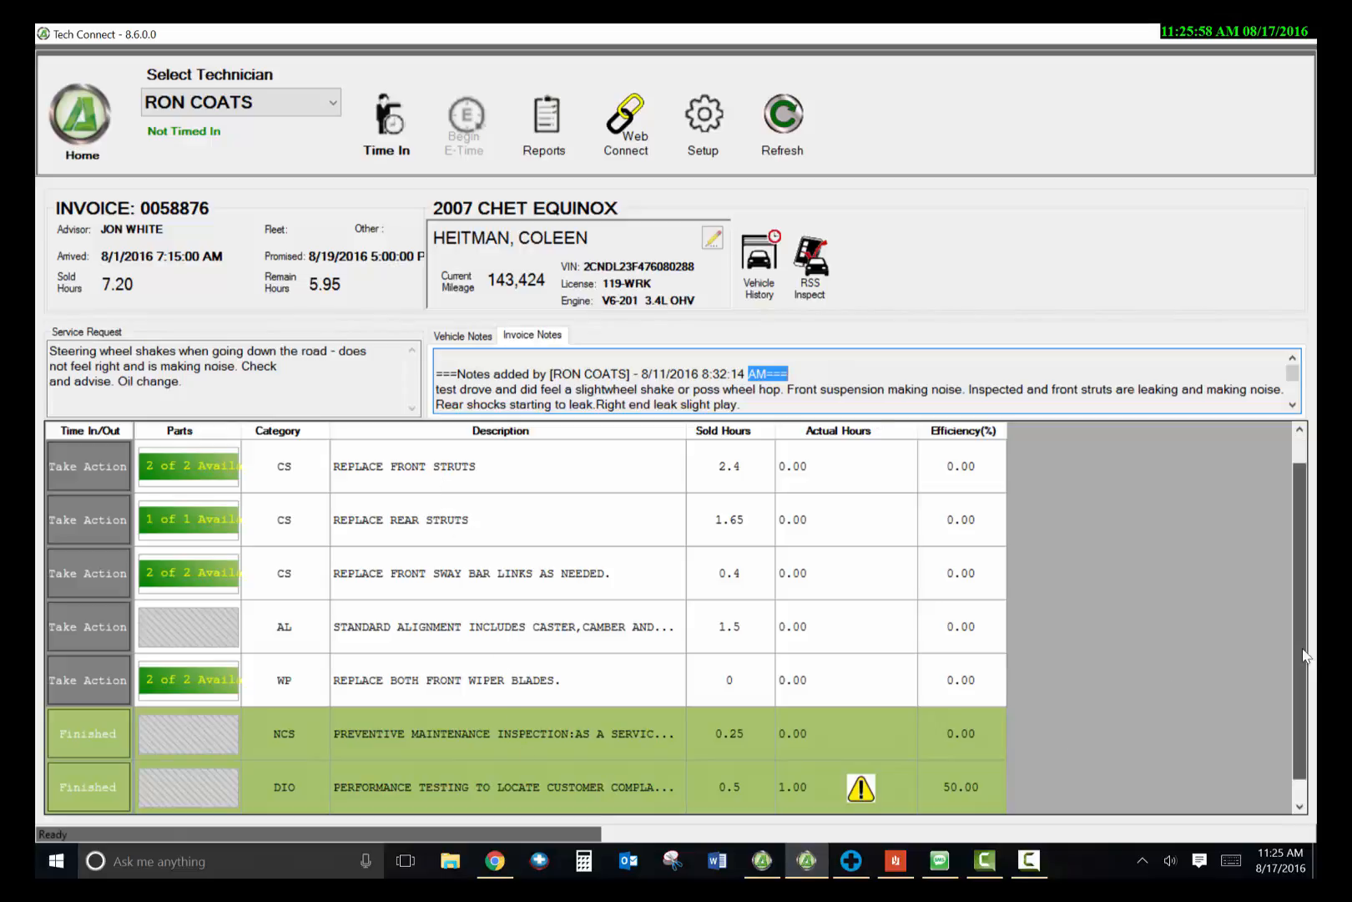
mouse_move(1307, 655)
left_mouse_down()
mouse_move(1310, 681)
mouse_move(1309, 655)
left_mouse_up()
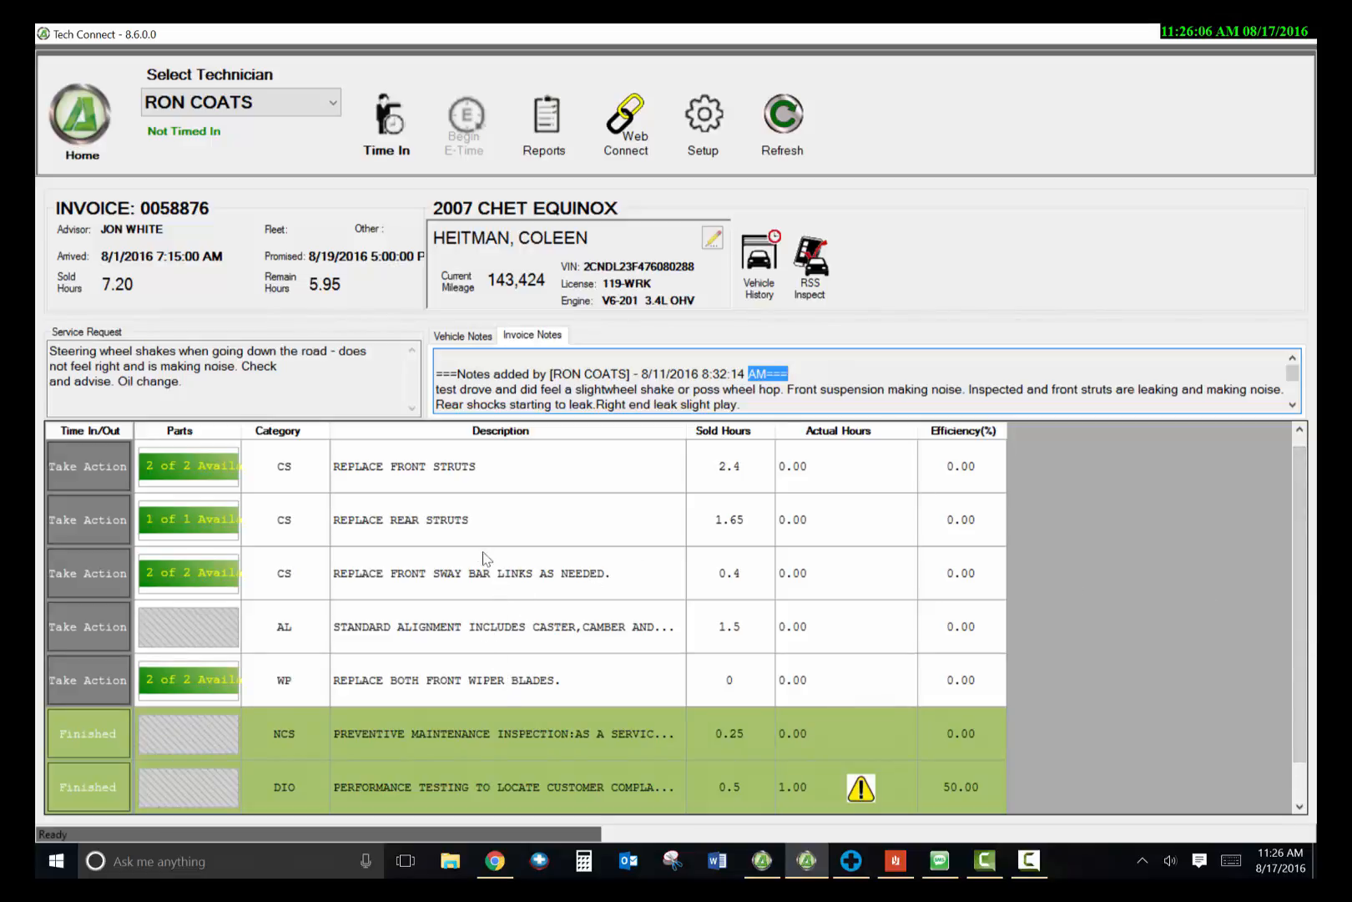
Clock the technician in by starting the REPLACE FRONT STRUTS job, and look at the E-Time categories without choosing one.
left_click(95, 466)
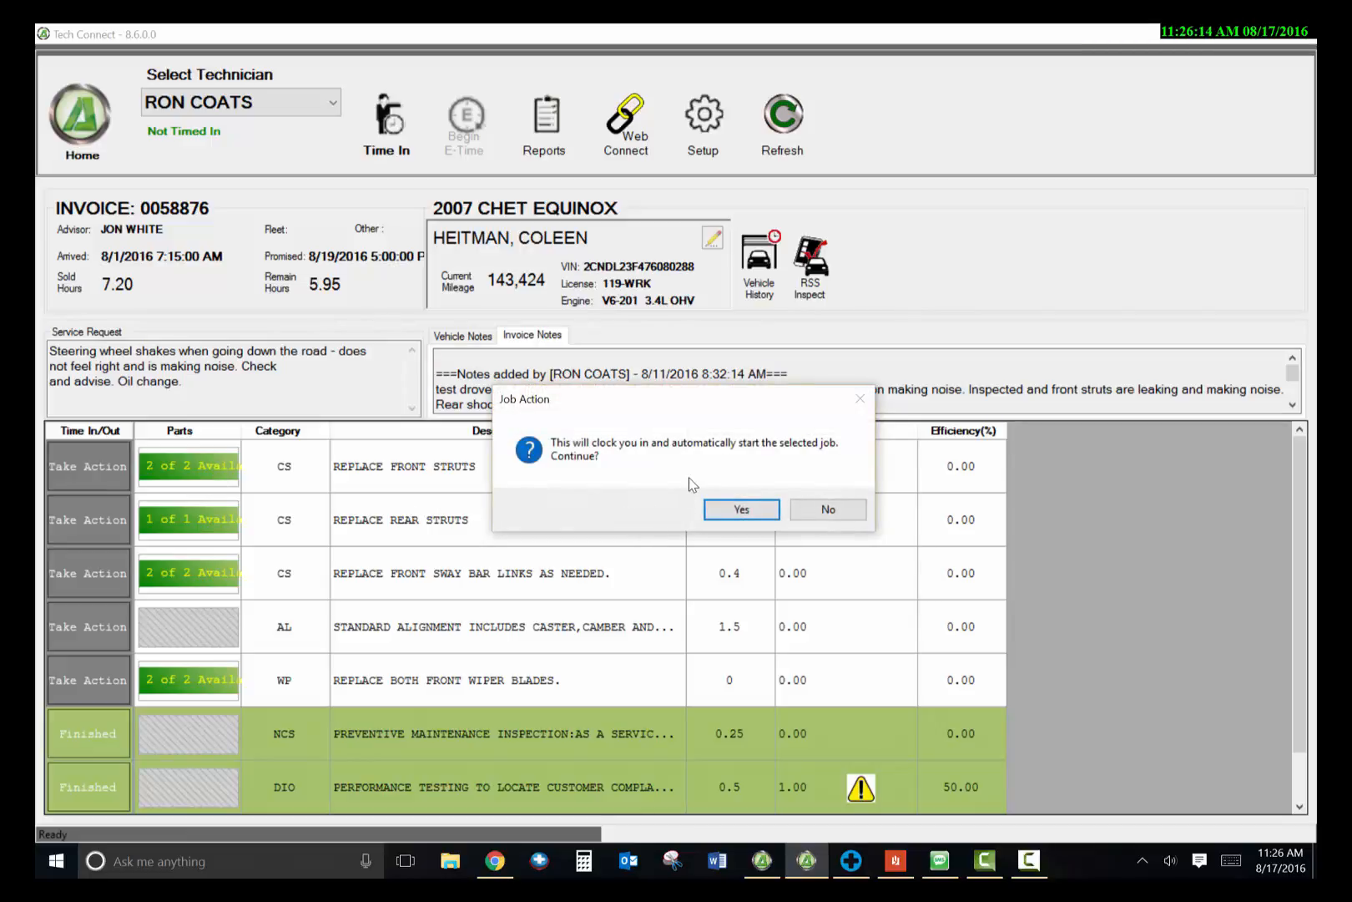
left_click(726, 511)
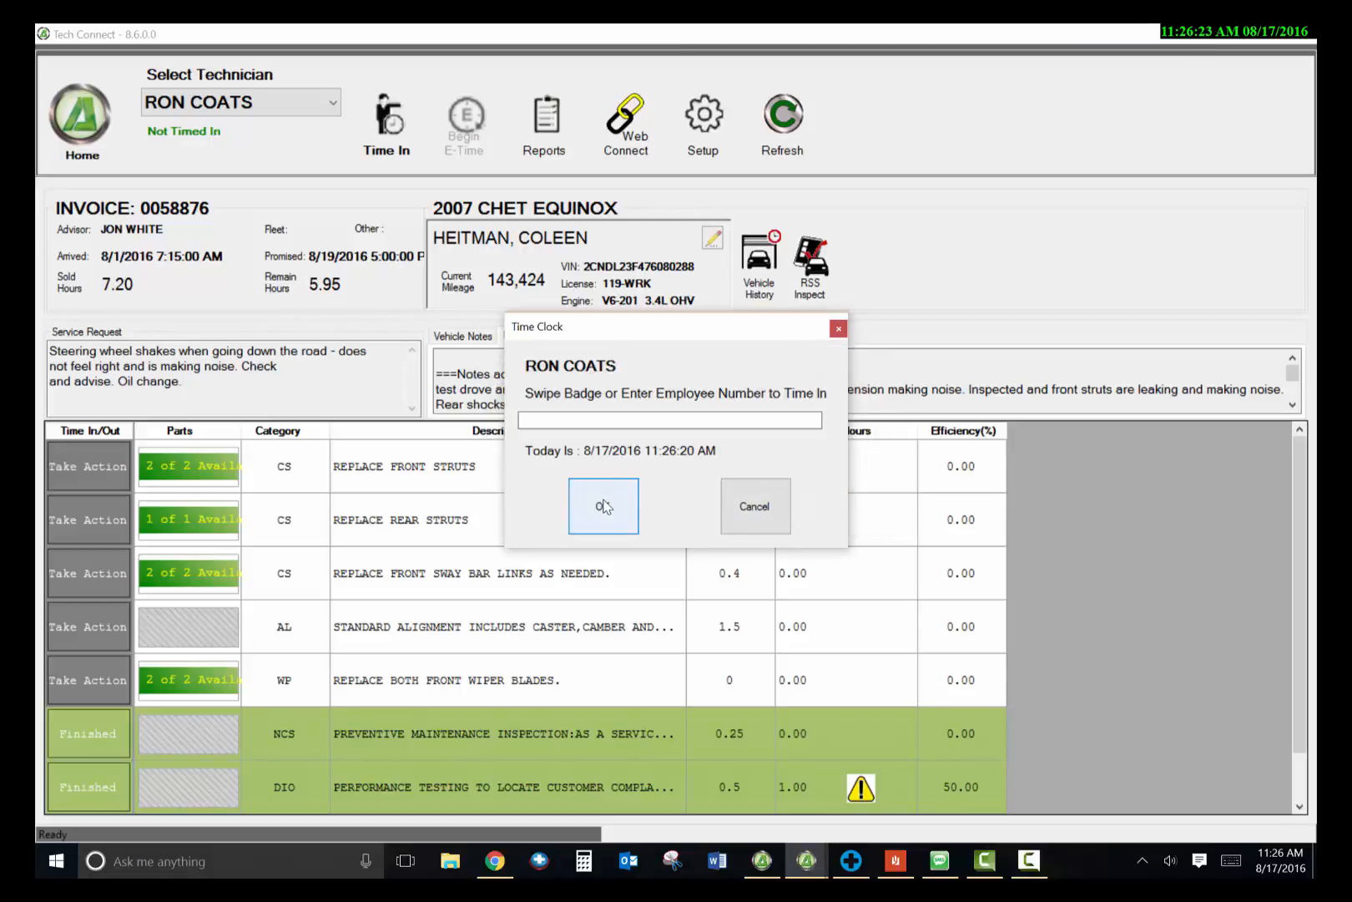
key("Return")
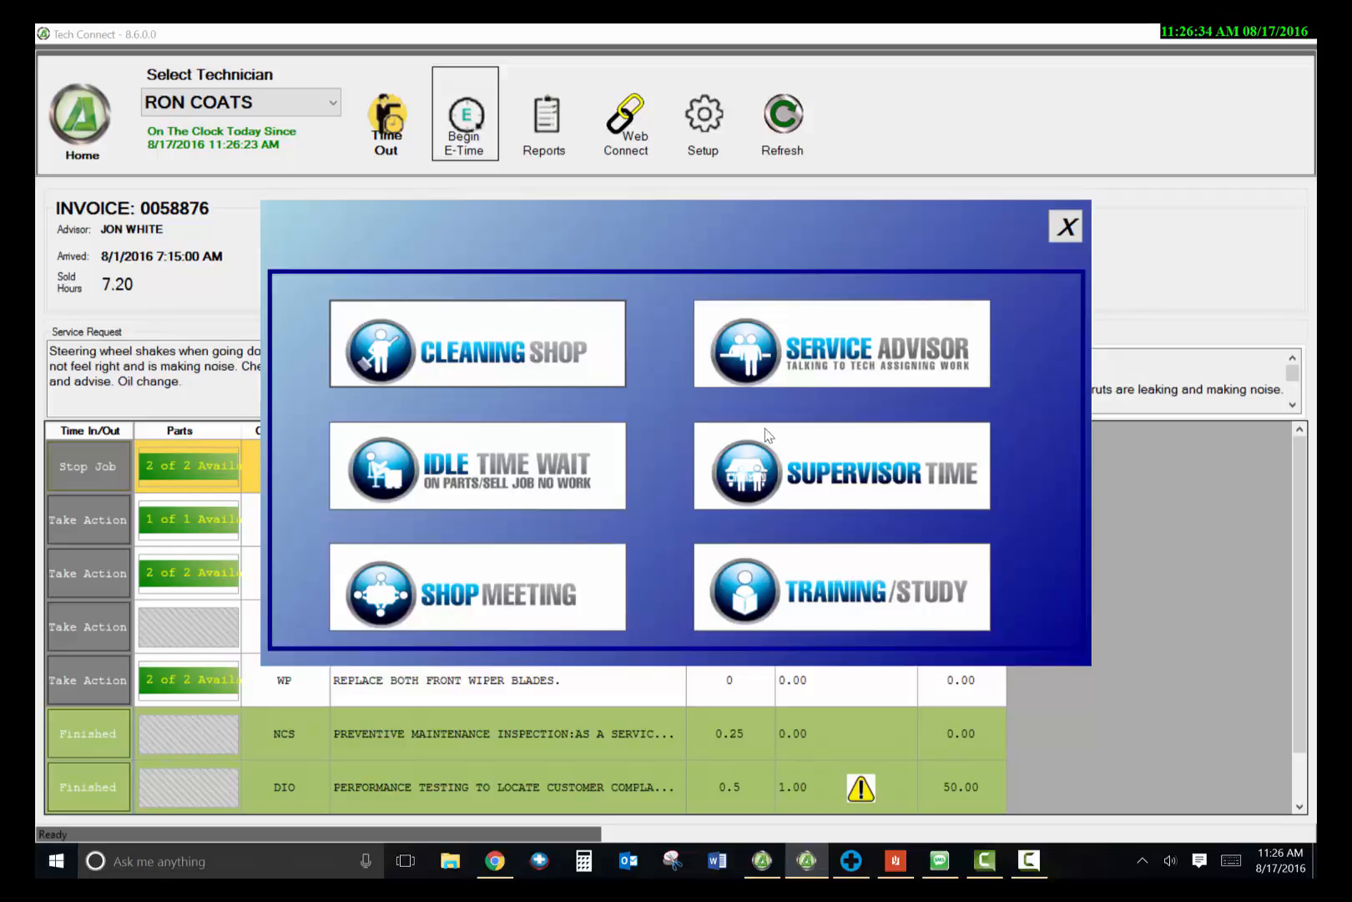
left_click(1066, 226)
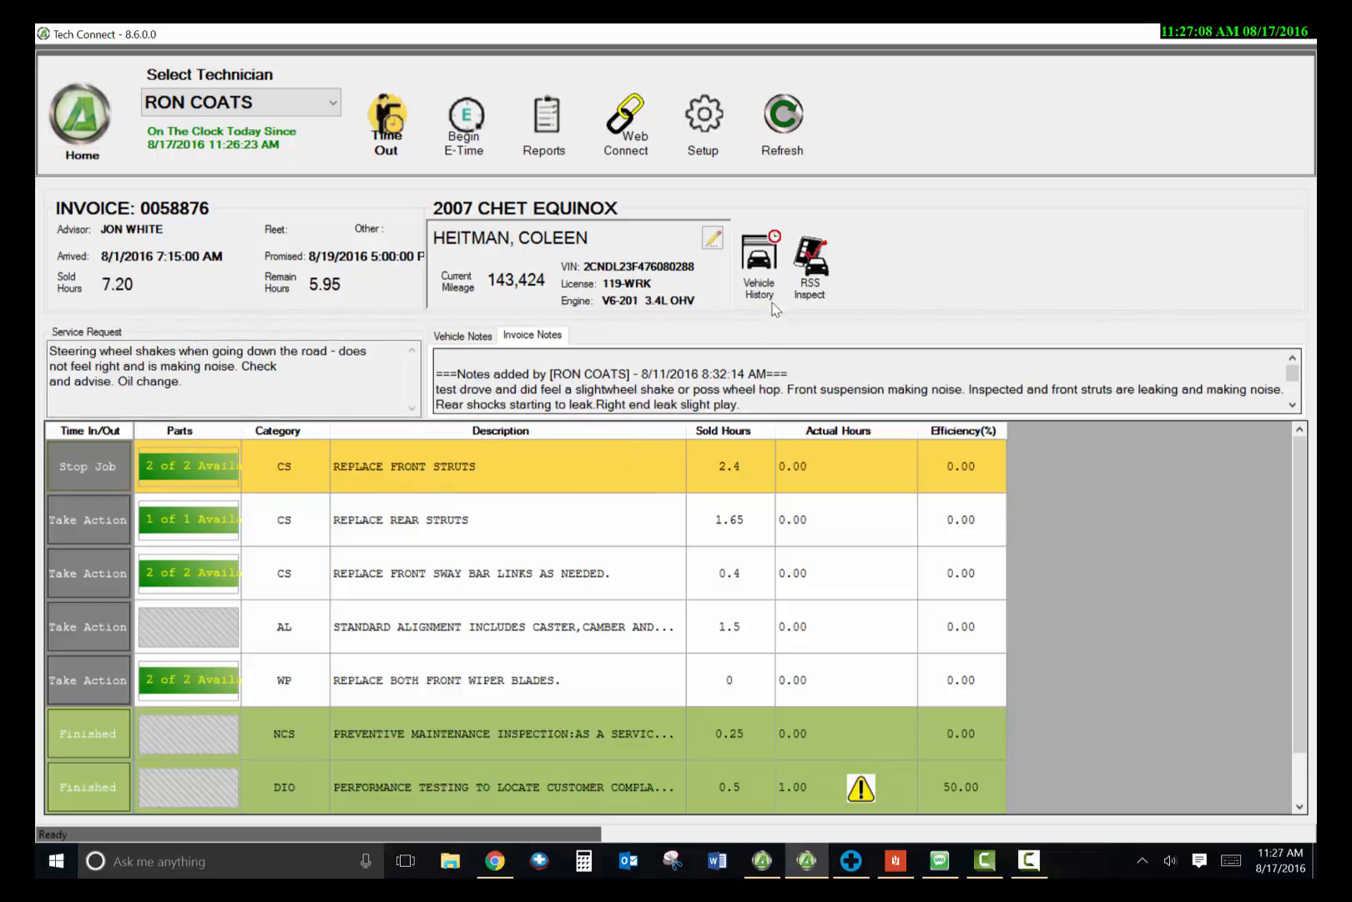
Open the Equinox's vehicle history and read the full notes of the 5/20/2016 brake inspection.
left_click(758, 257)
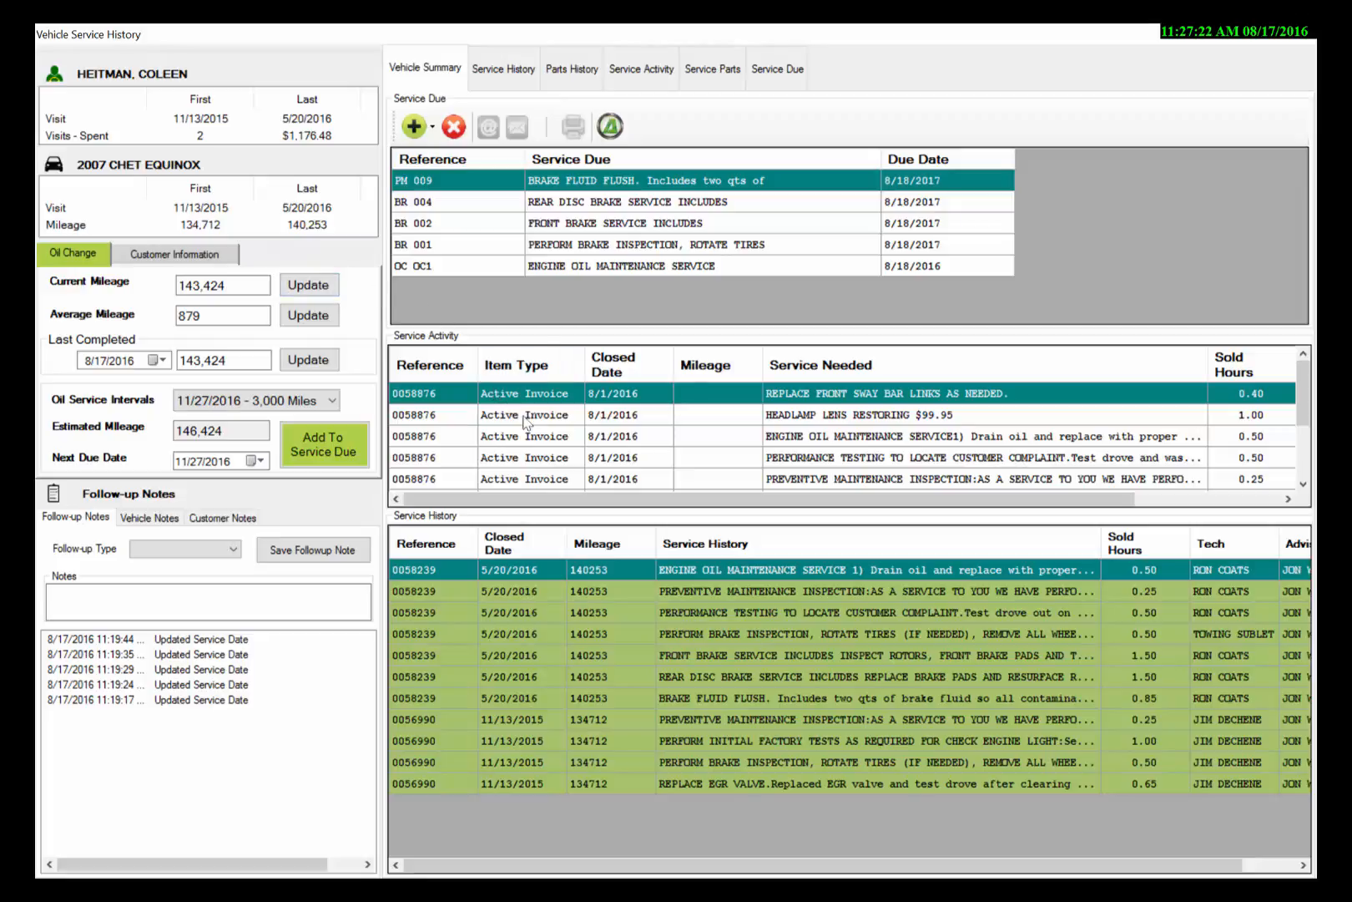
double_click(807, 641)
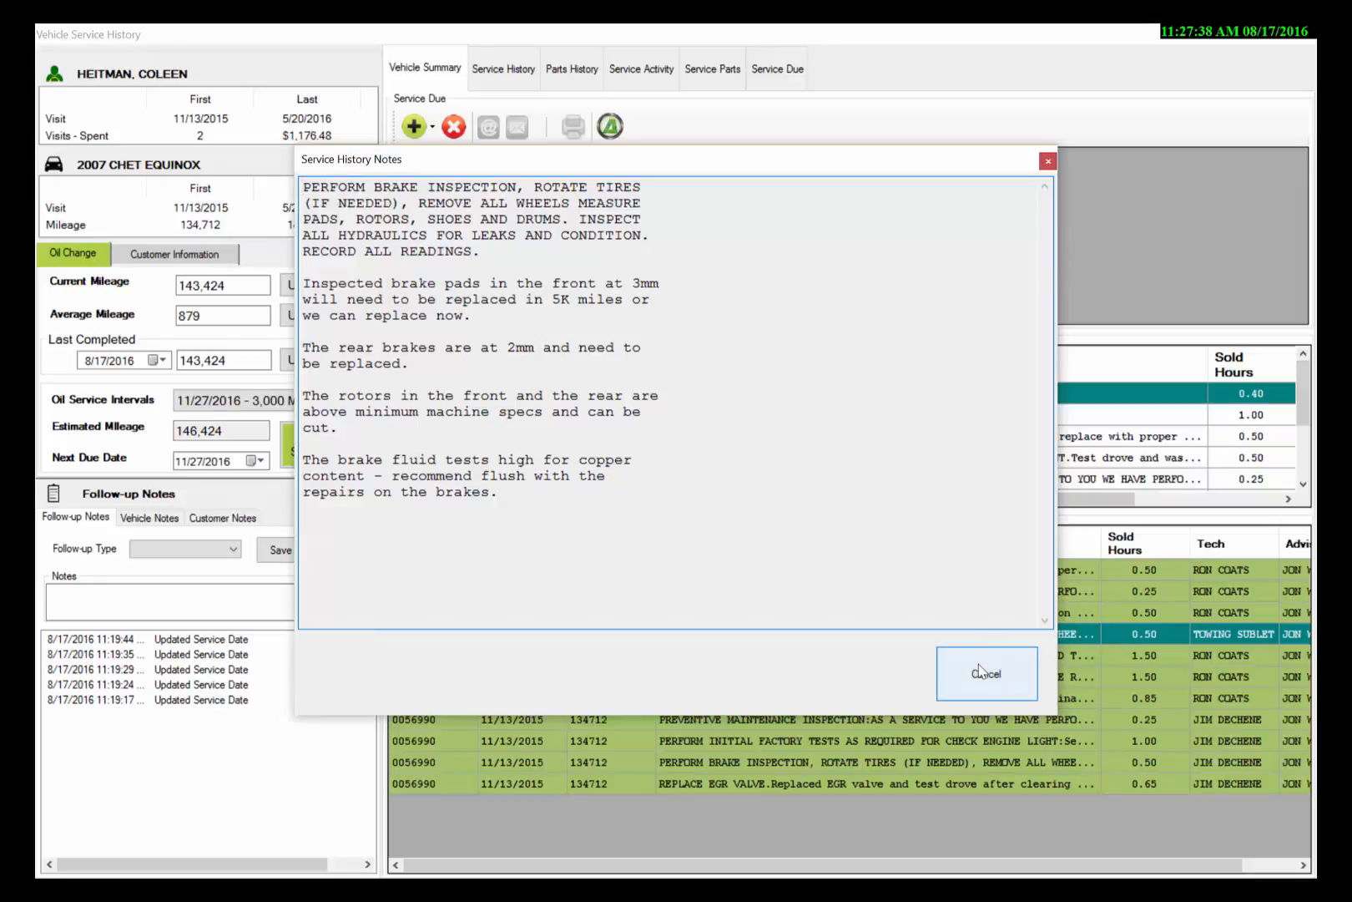
left_click(1050, 166)
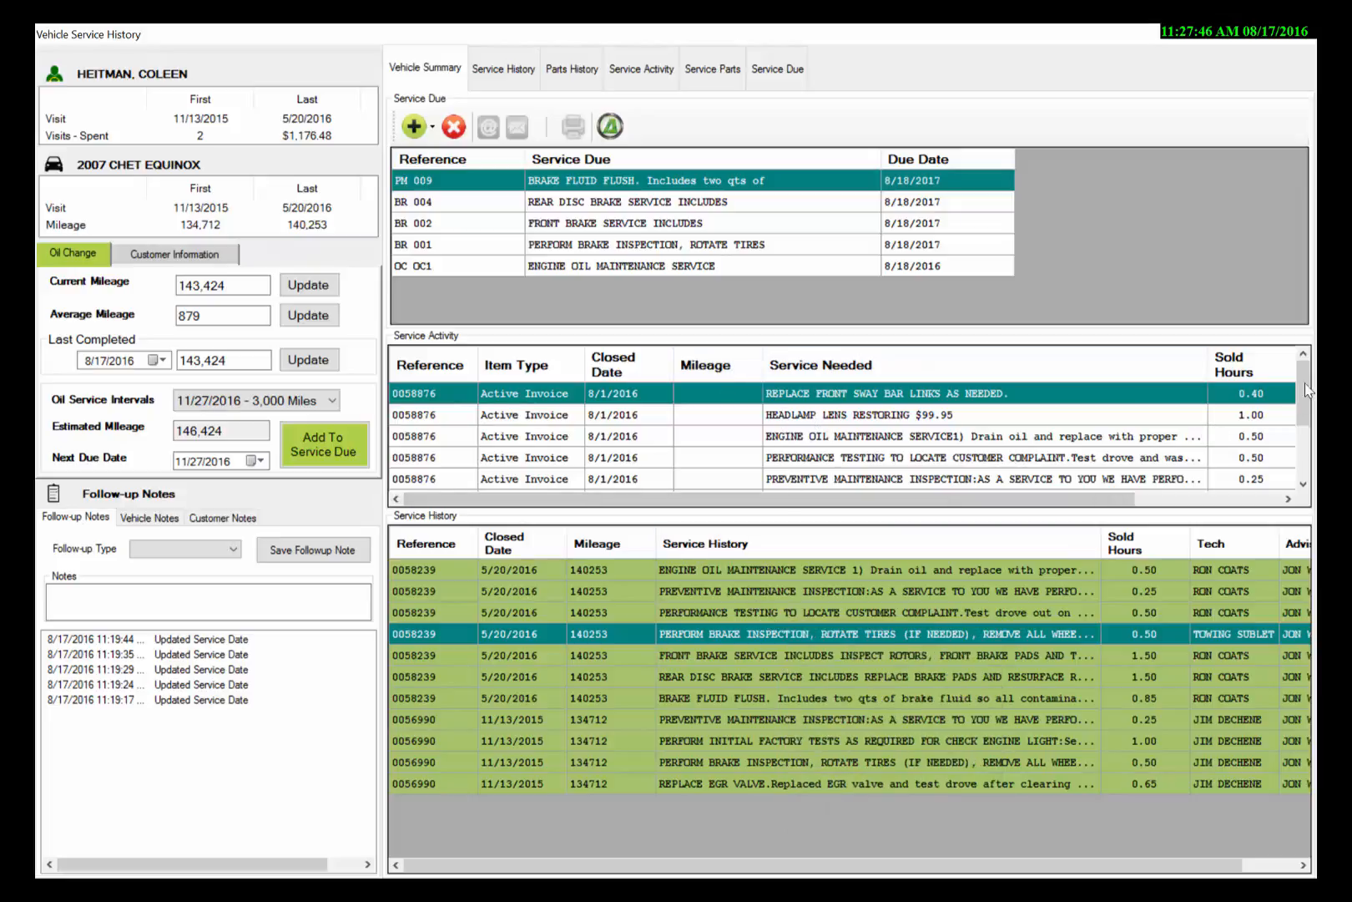
Look through the vehicle's service activity, service history and parts history, and return to the vehicle summary.
left_click_drag(1307, 390, 1307, 458)
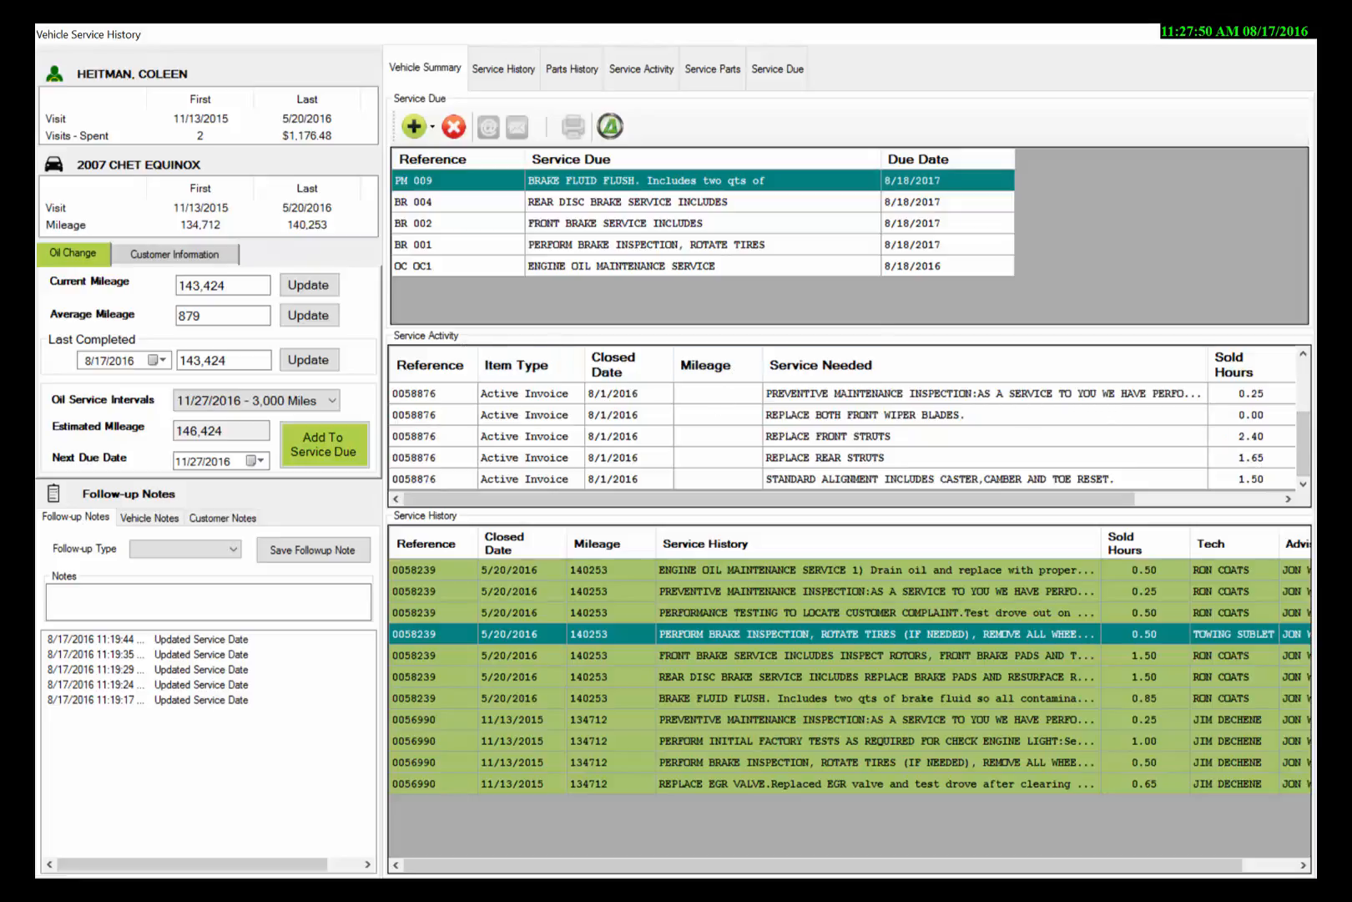
left_click_drag(1307, 455, 1308, 403)
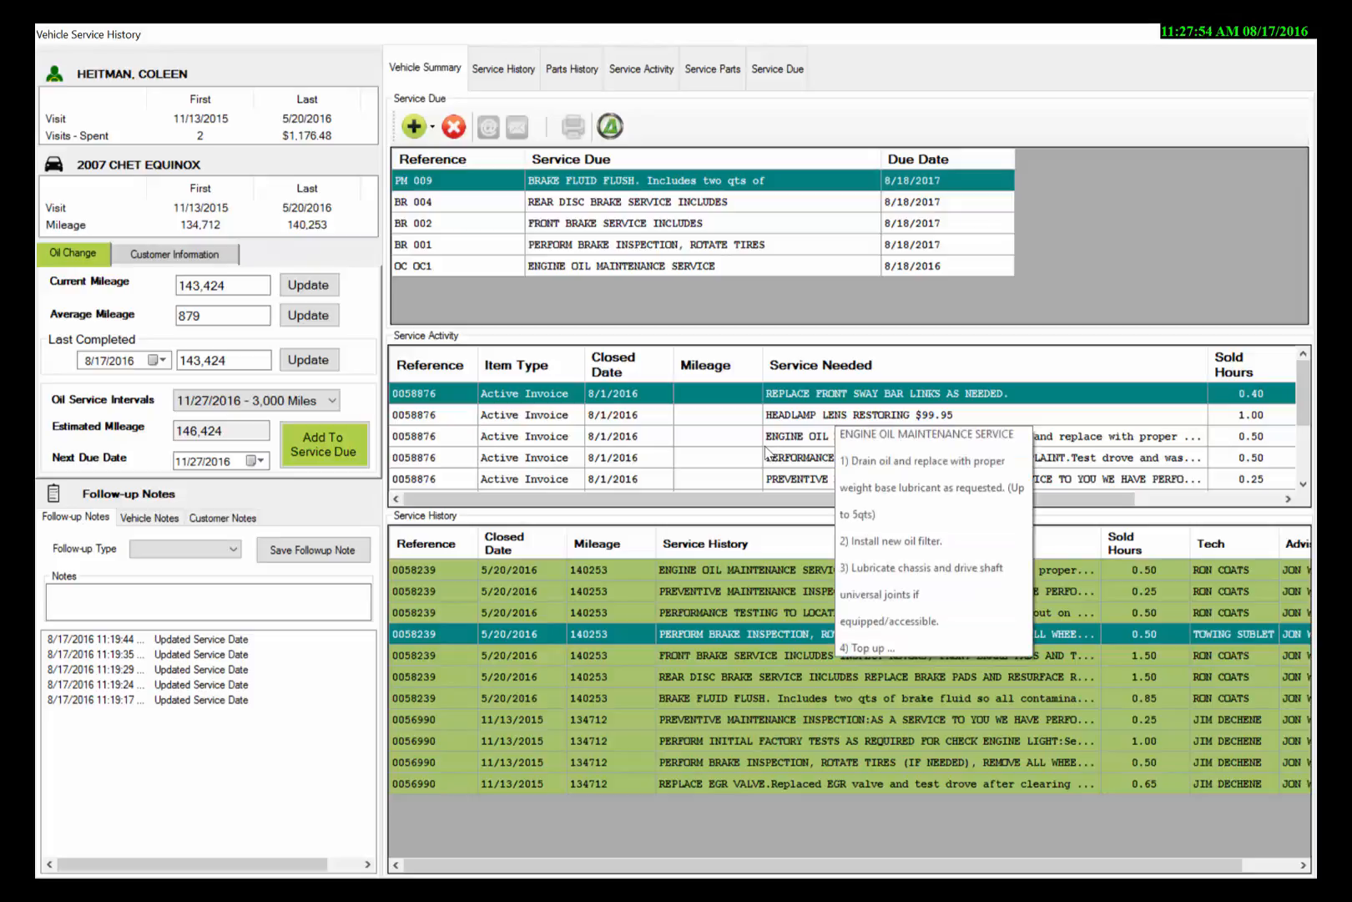
left_click(514, 72)
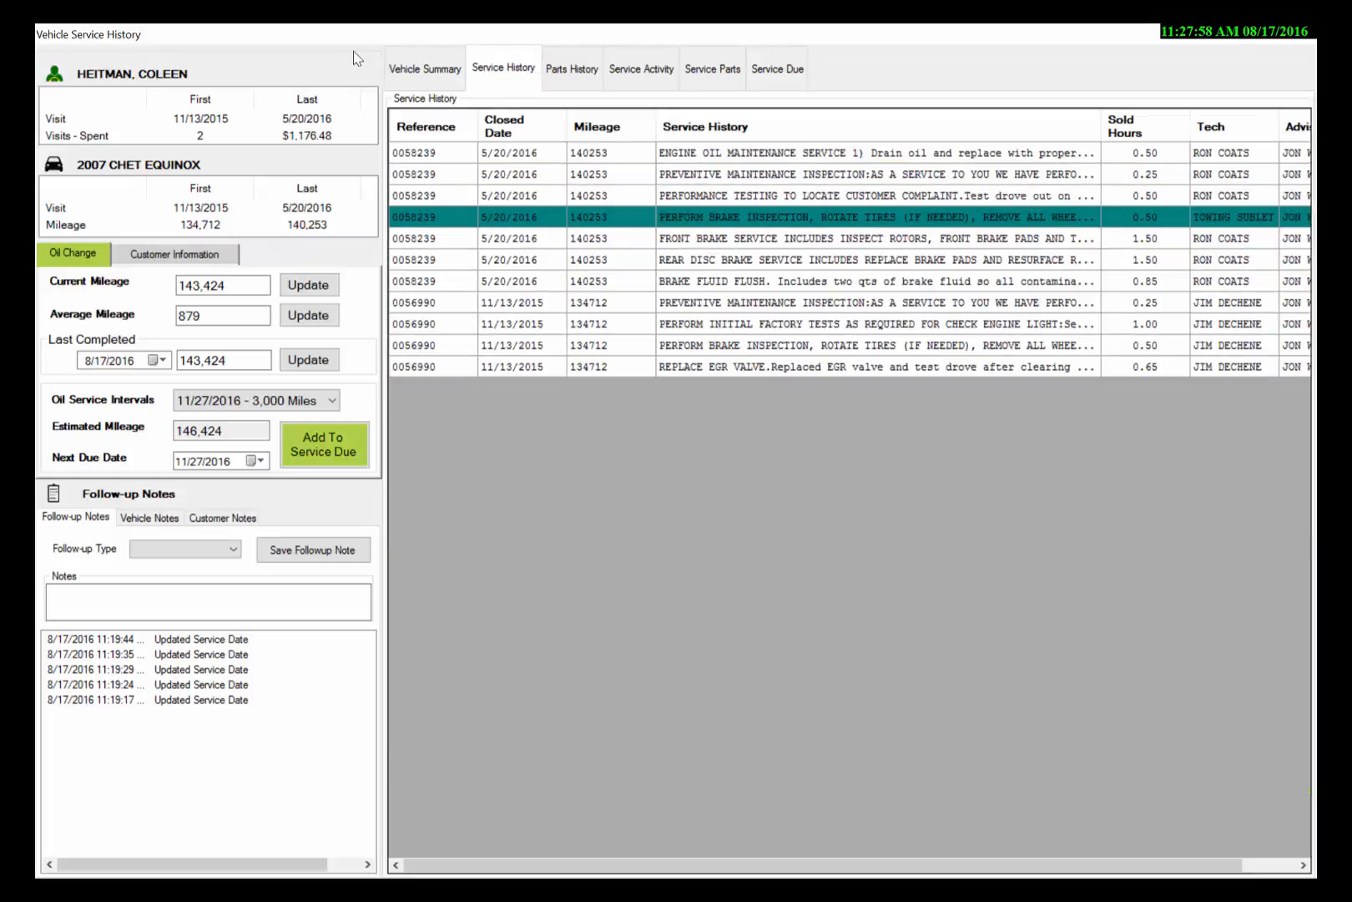
left_click(573, 70)
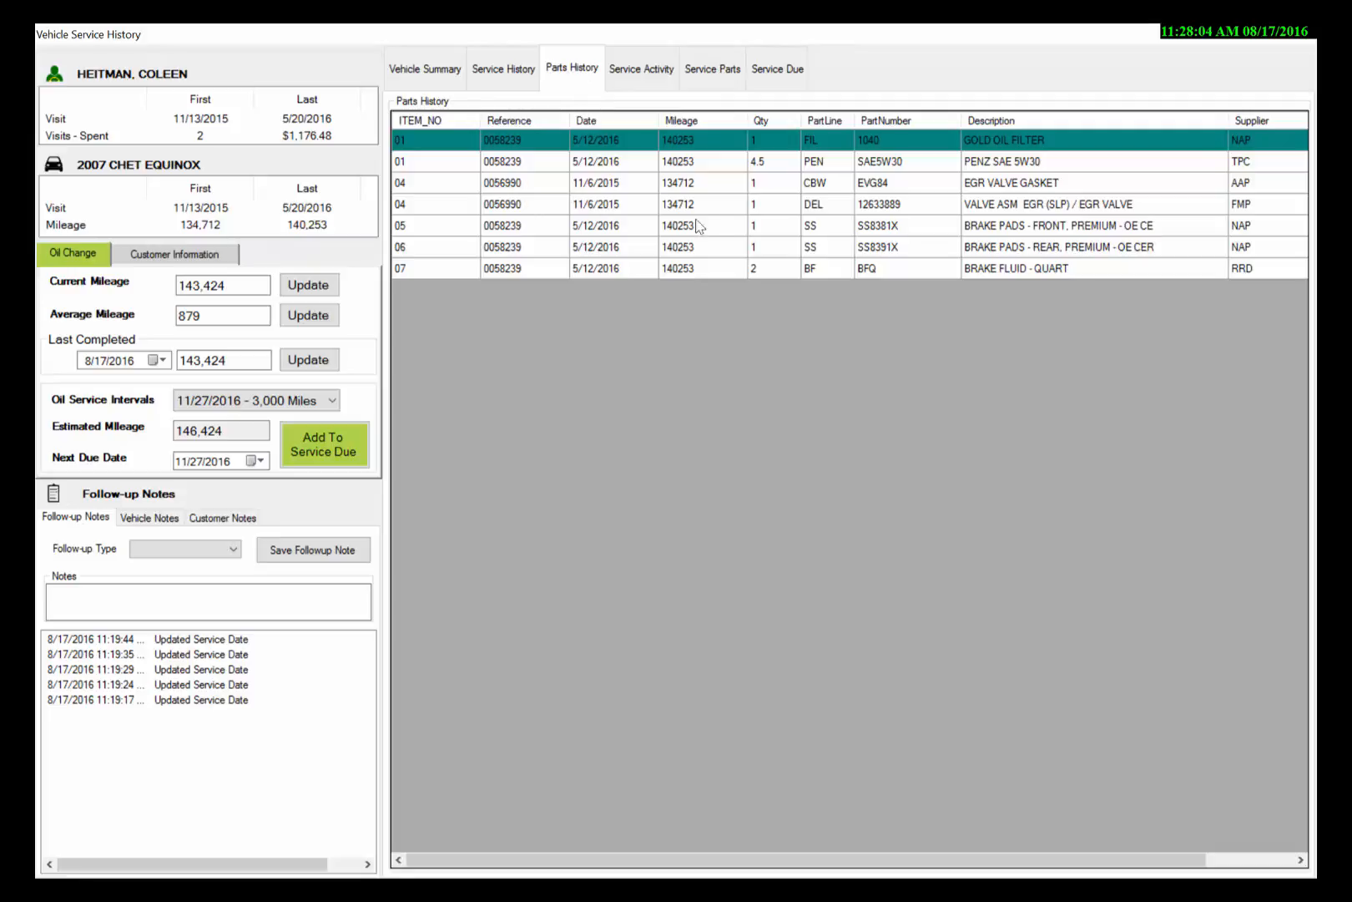
left_click(636, 76)
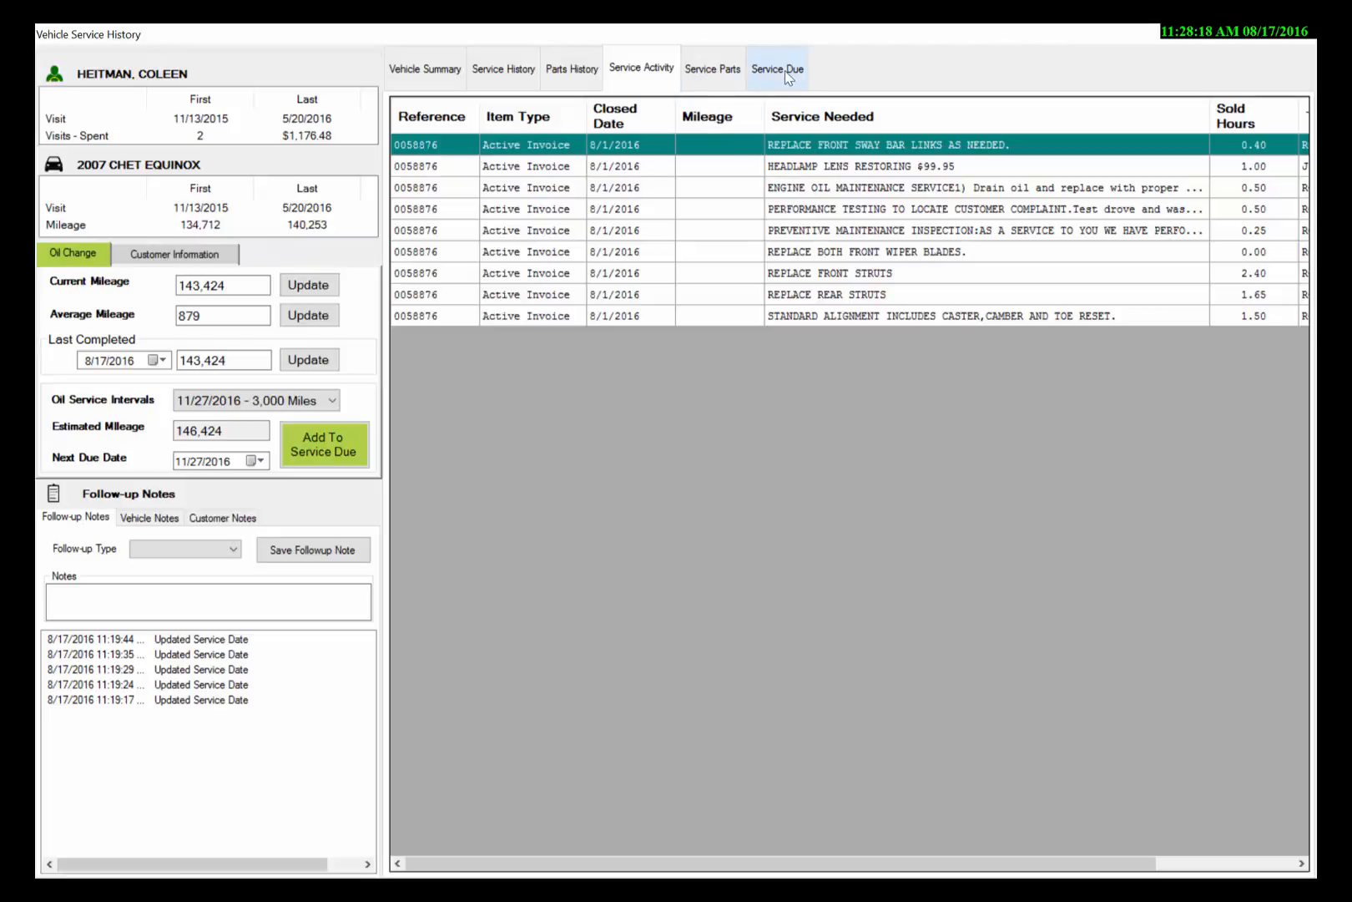
left_click(435, 69)
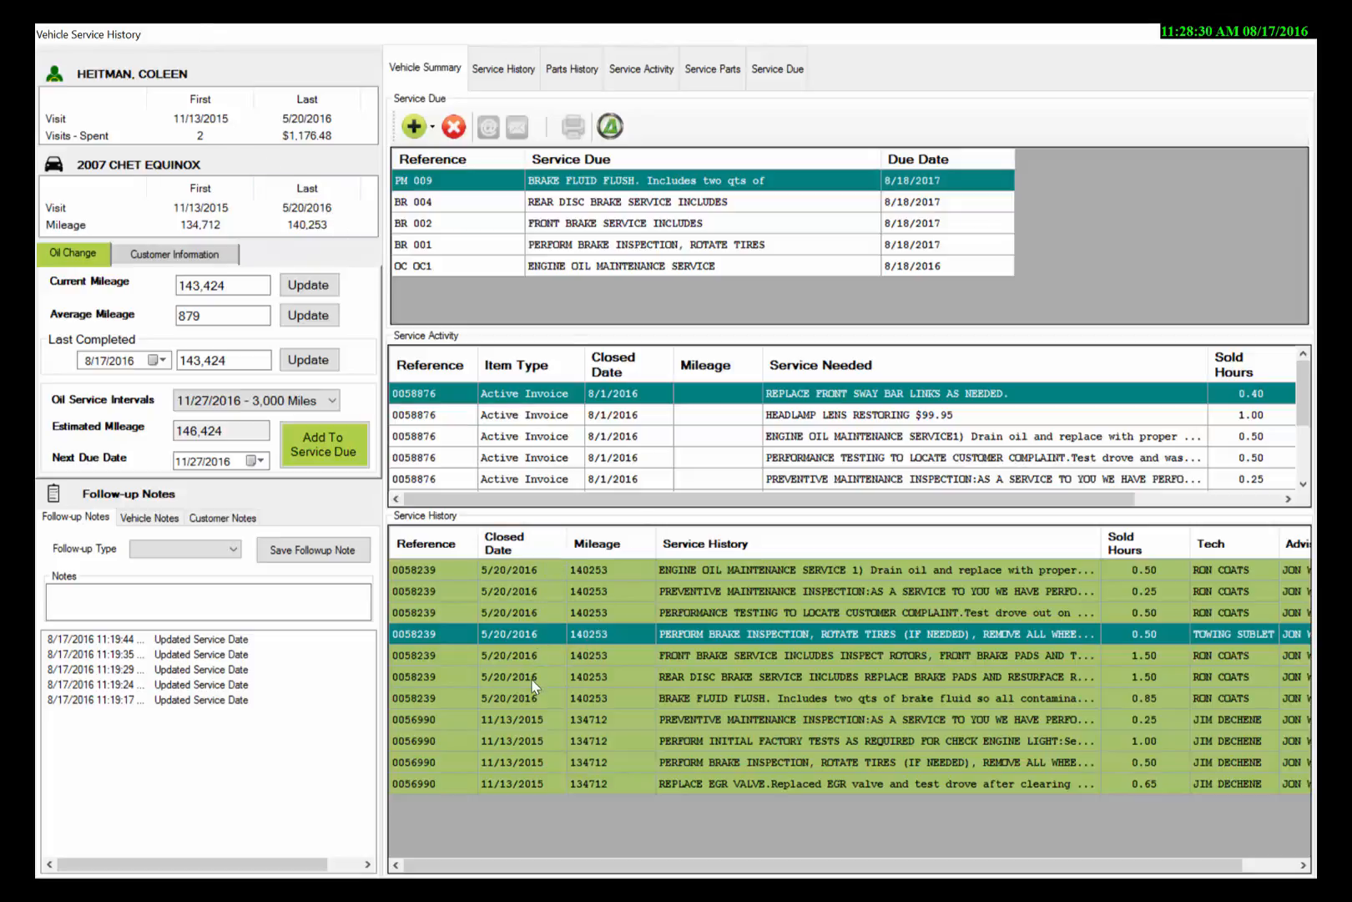
View the vehicle notes inside the vehicle history and close the history window.
left_click(160, 518)
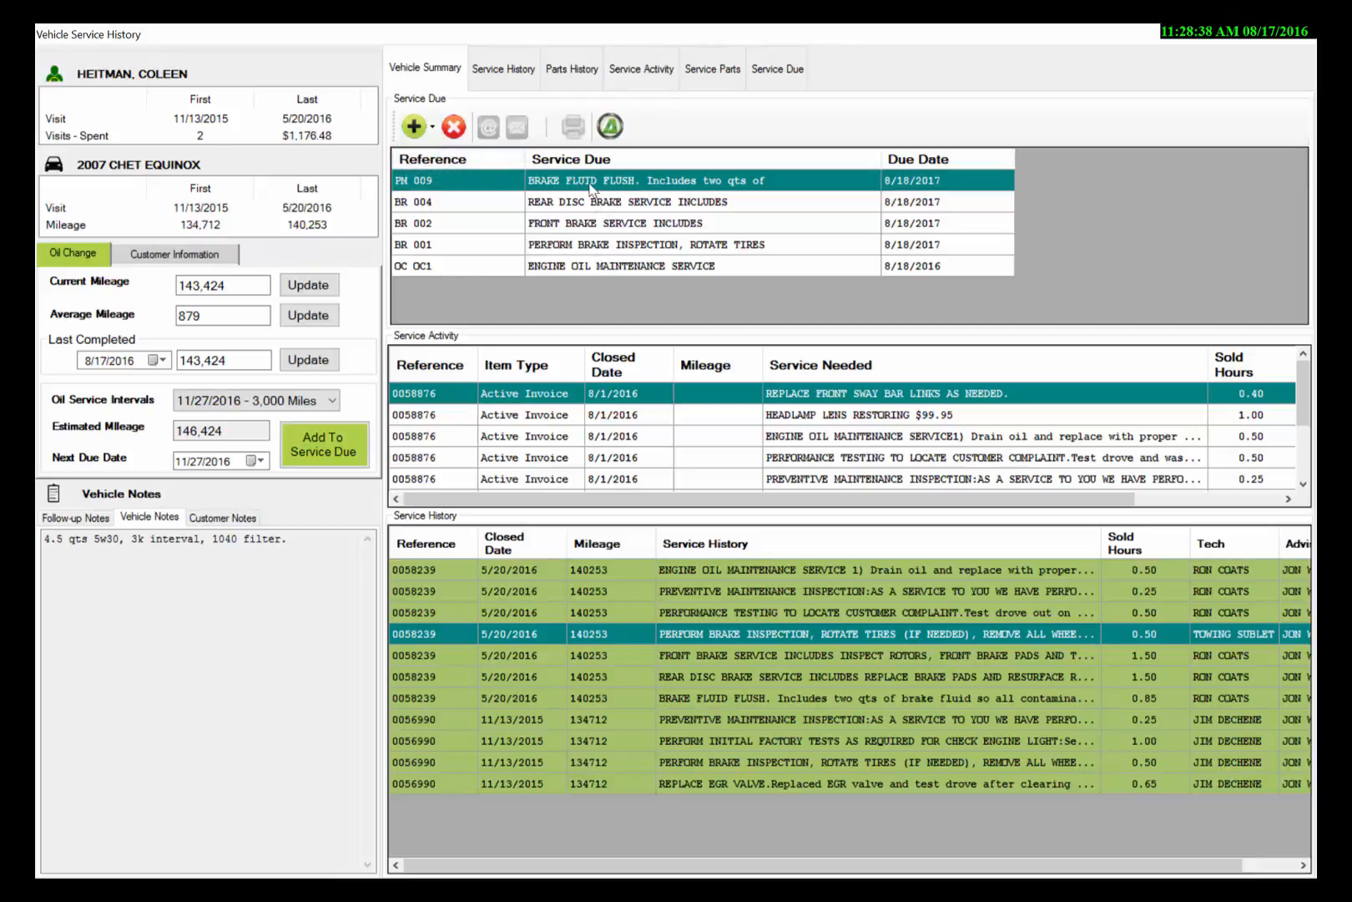
left_click(231, 319)
left_click(610, 128)
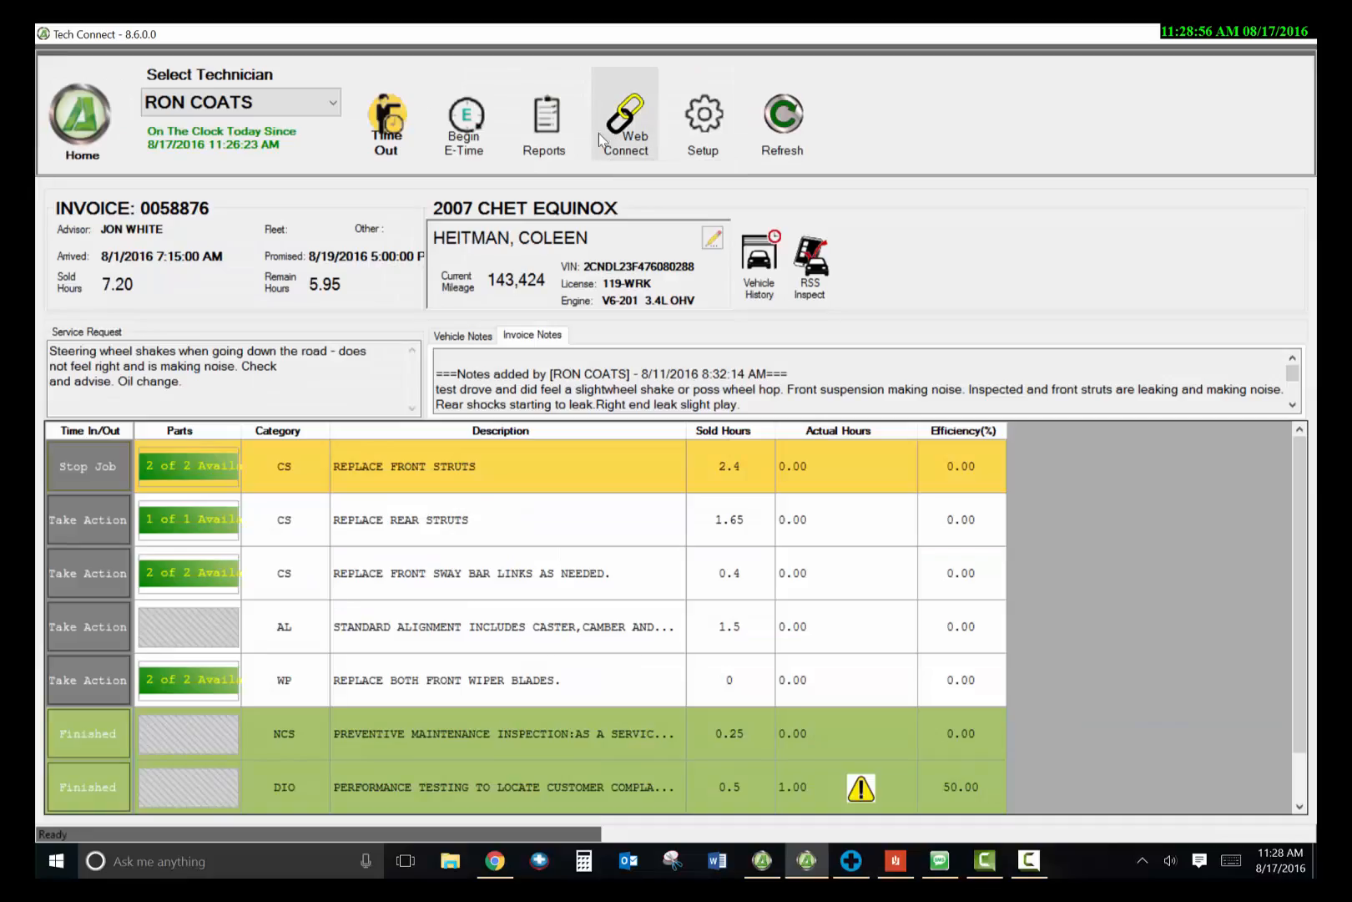
Return to the work-in-progress list, and open and close the 2007 CHET EQUINOX's service history directly from it.
left_click(69, 116)
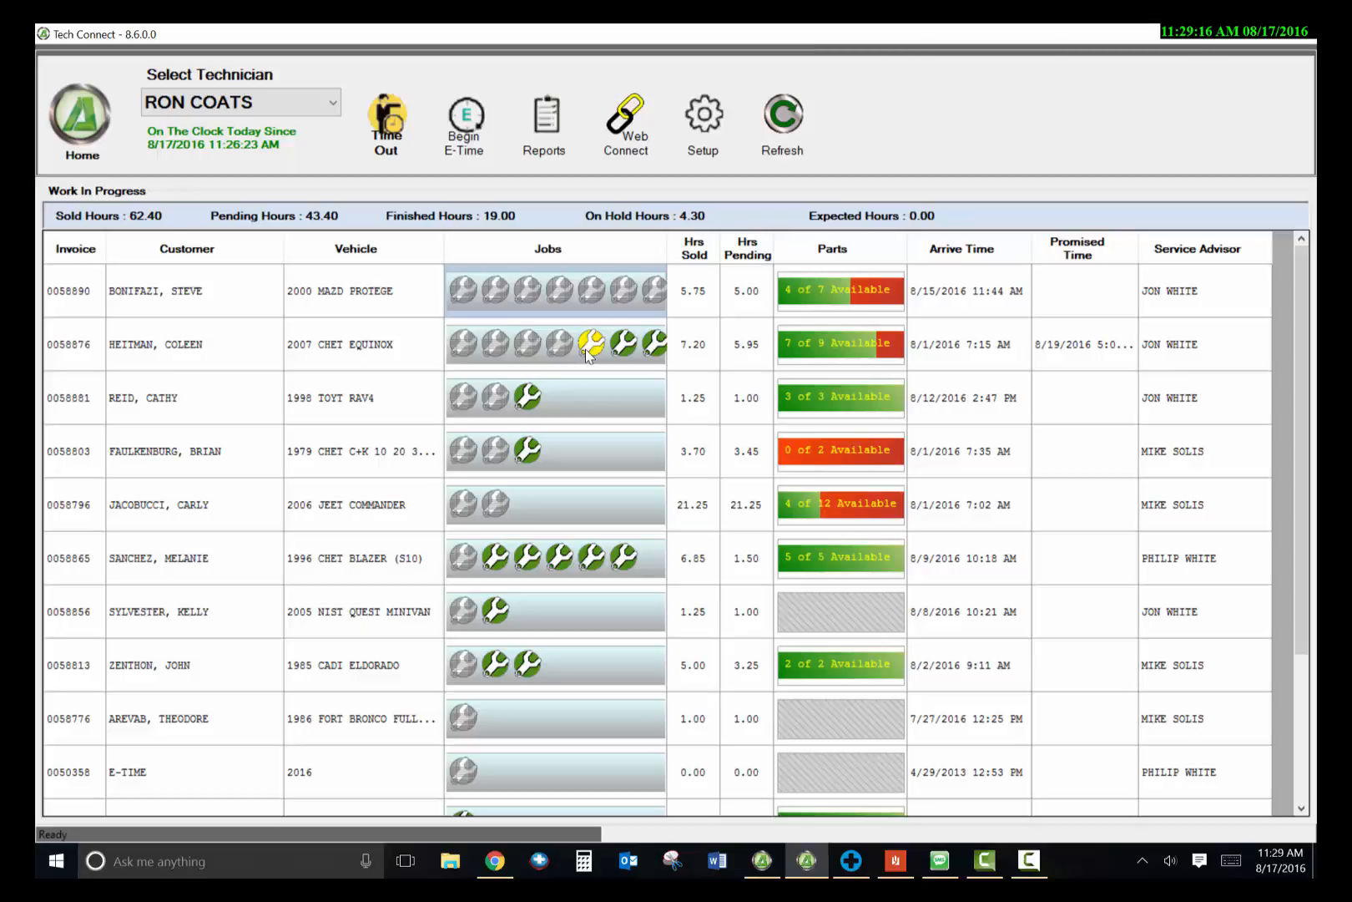
double_click(365, 351)
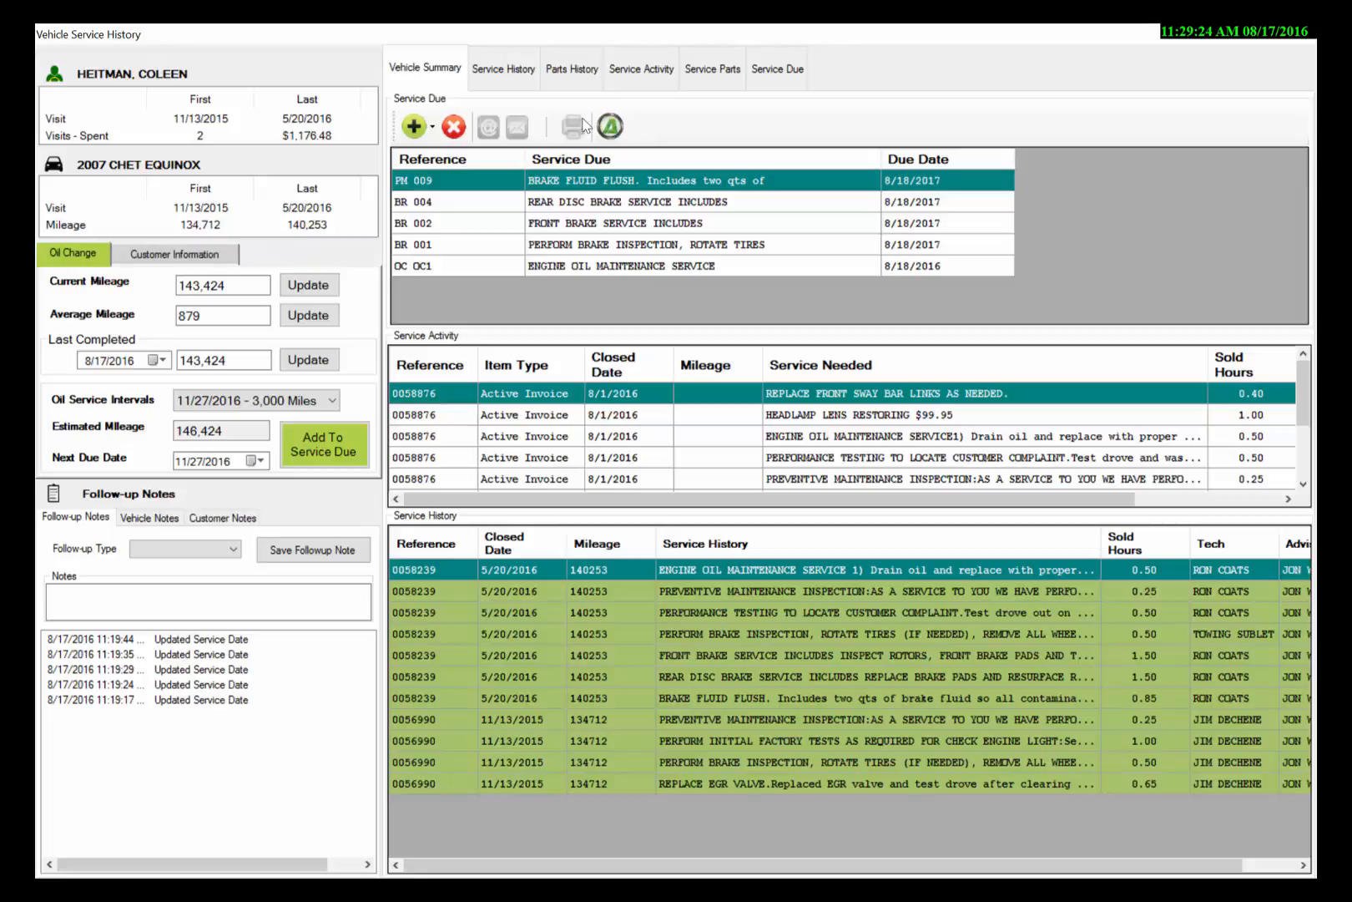
left_click(611, 126)
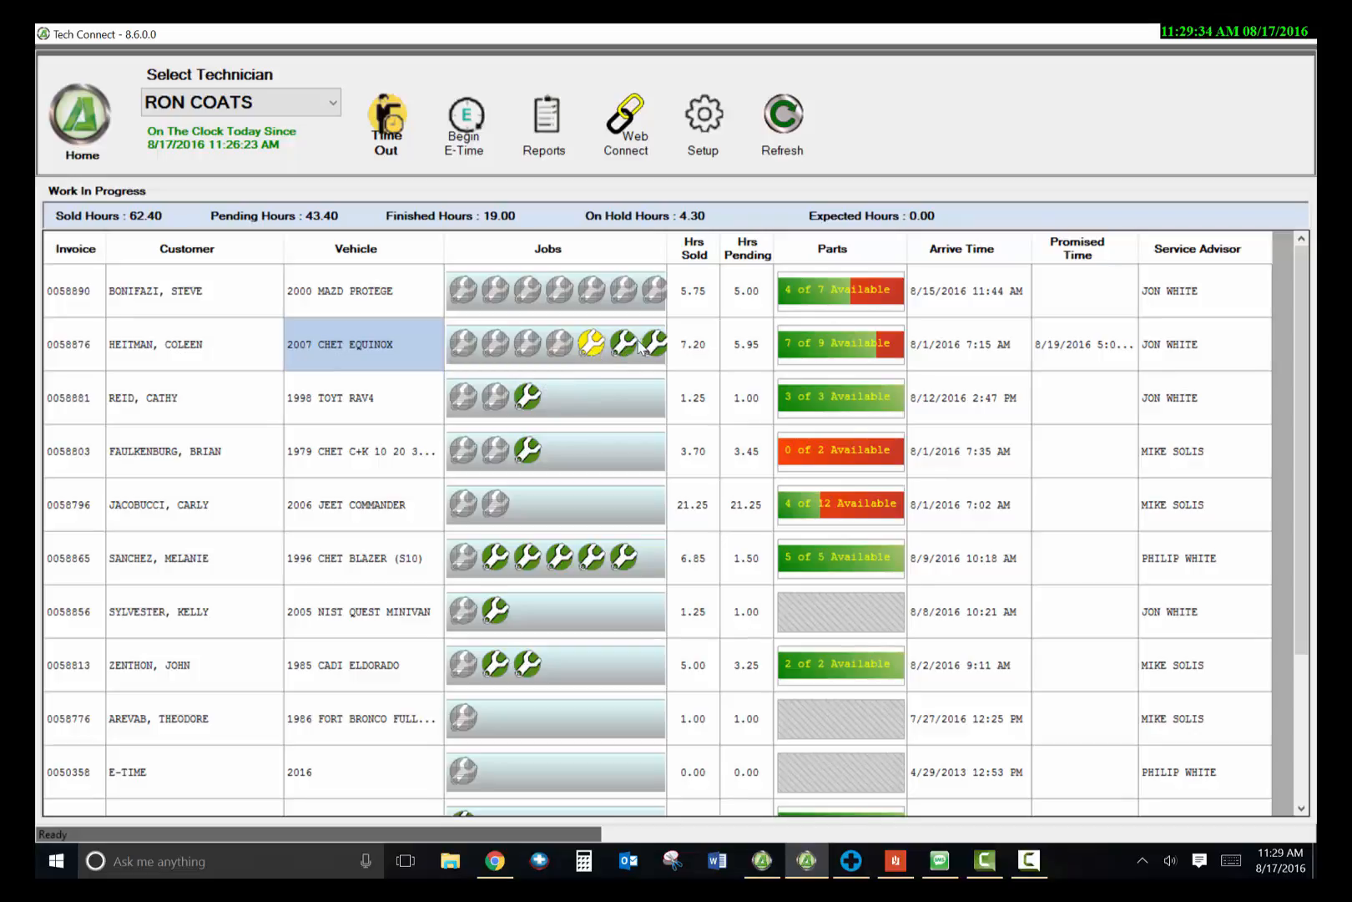
Start the performance testing job on the 1998 TOYT RAV4, stopping the running REPLACE FRONT STRUTS job, and return to the work-in-progress list.
double_click(579, 396)
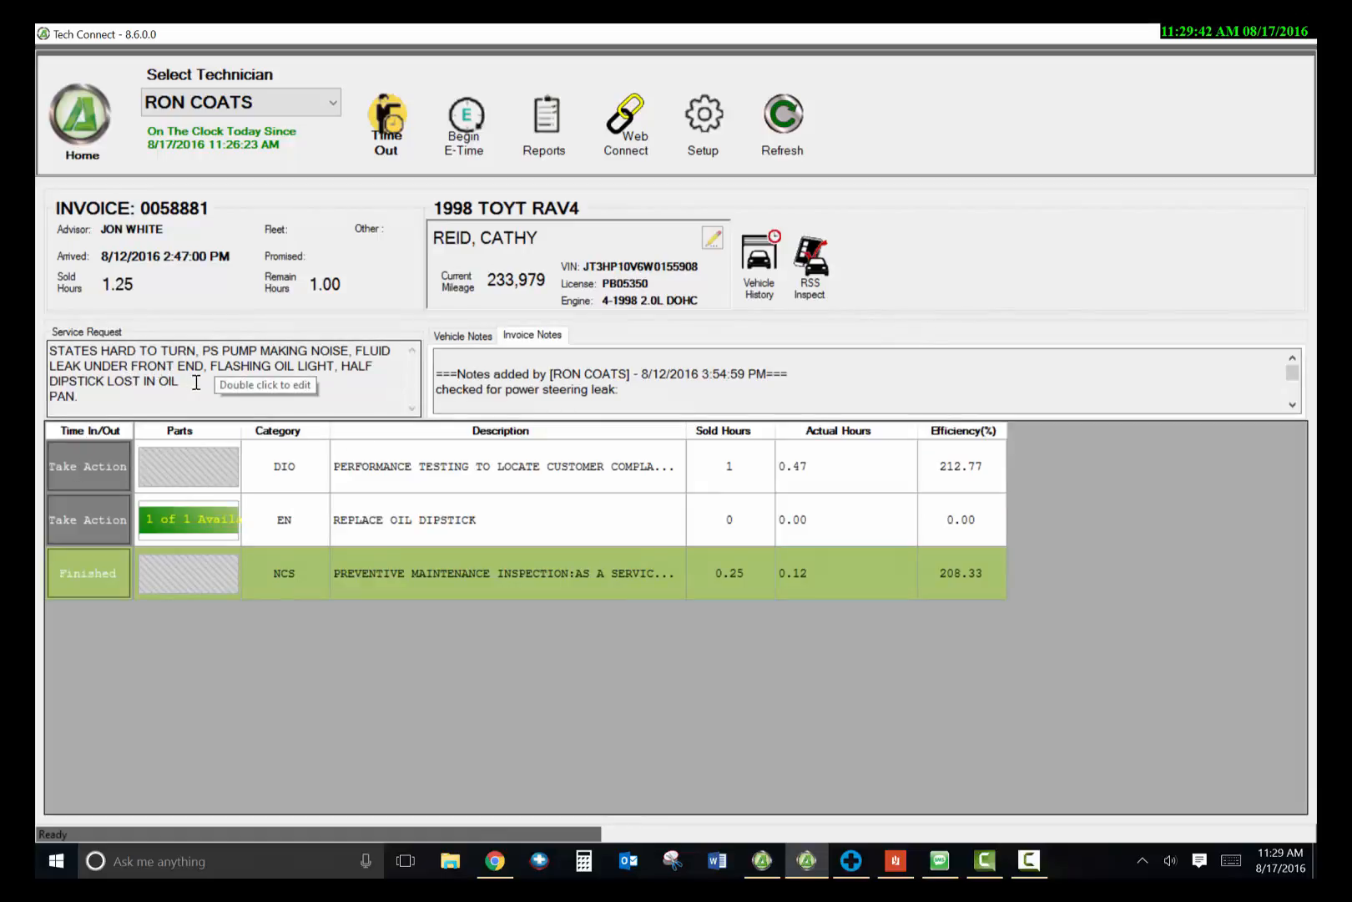
left_click(91, 465)
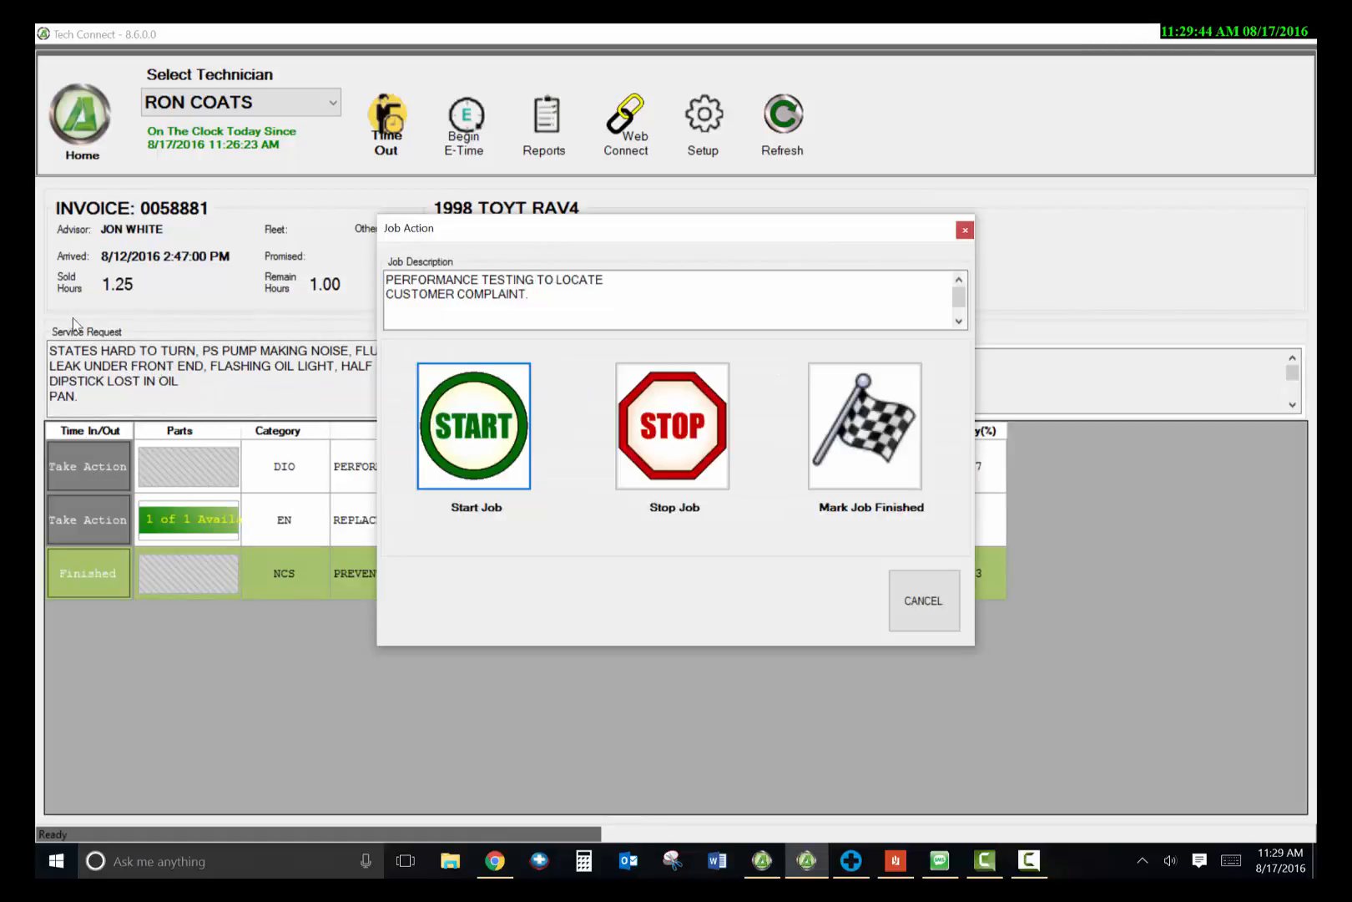
left_click(472, 442)
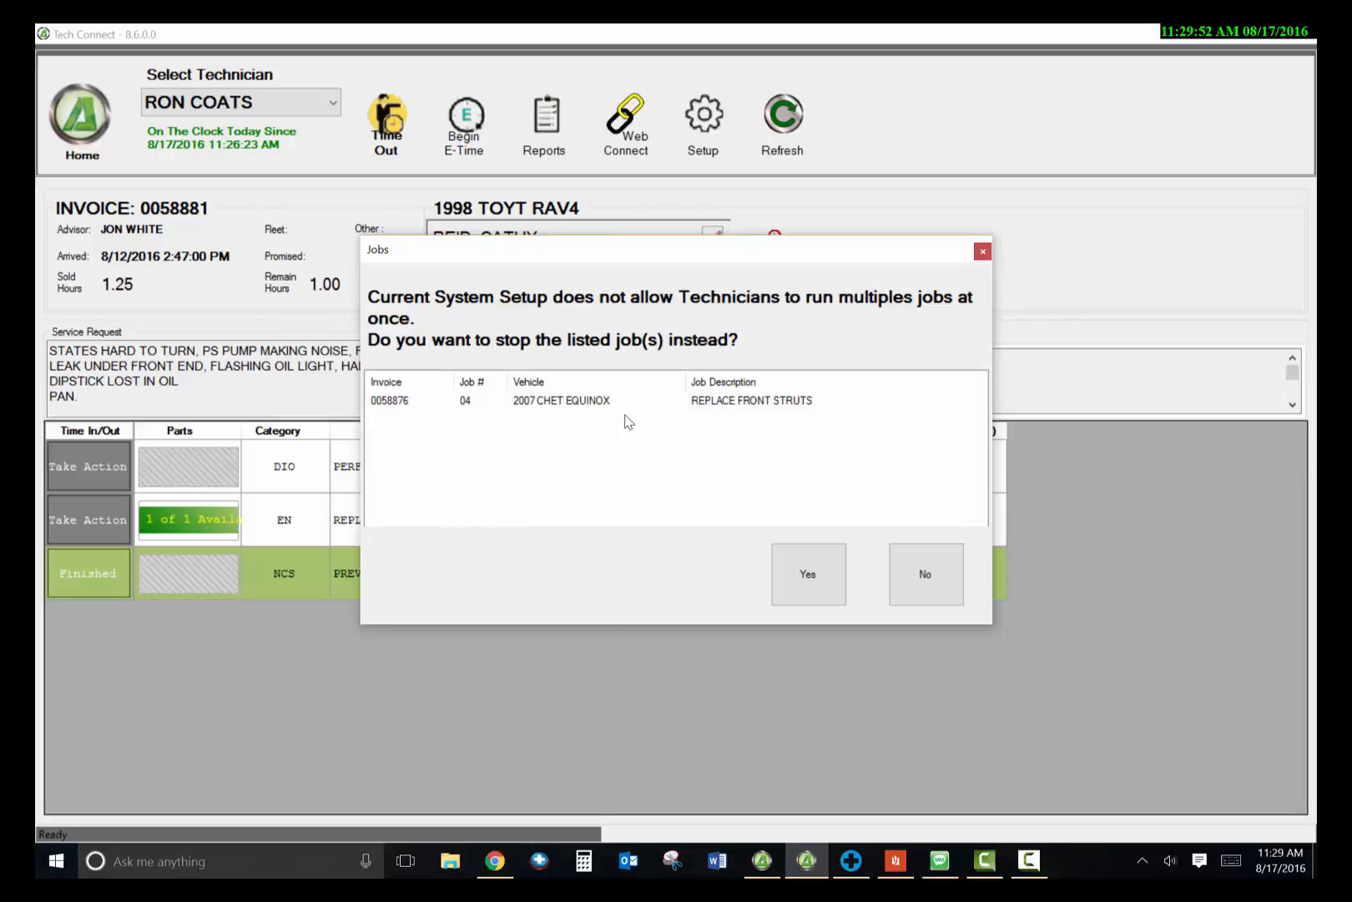
left_click(788, 574)
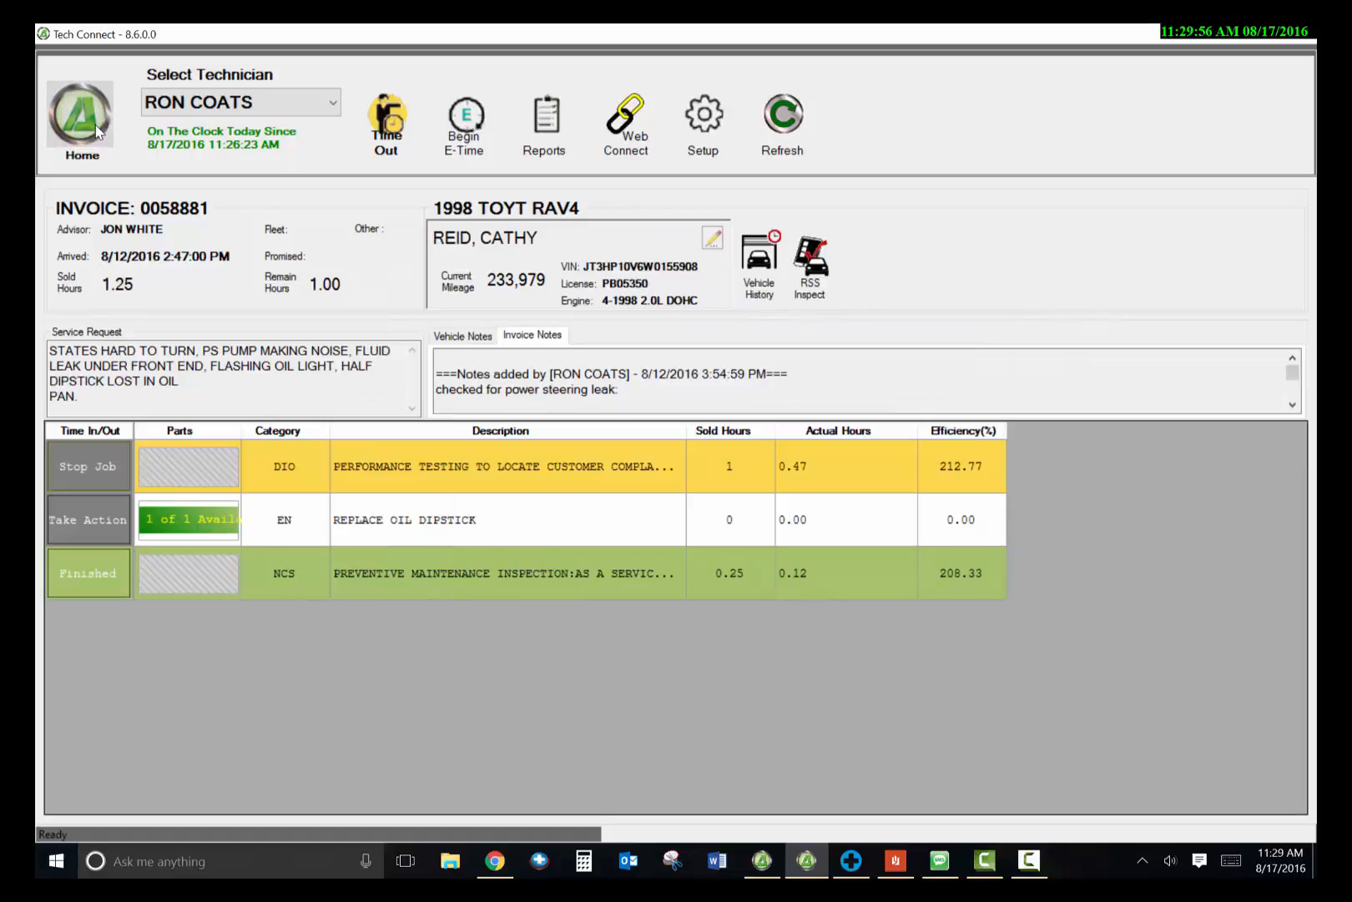
left_click(101, 151)
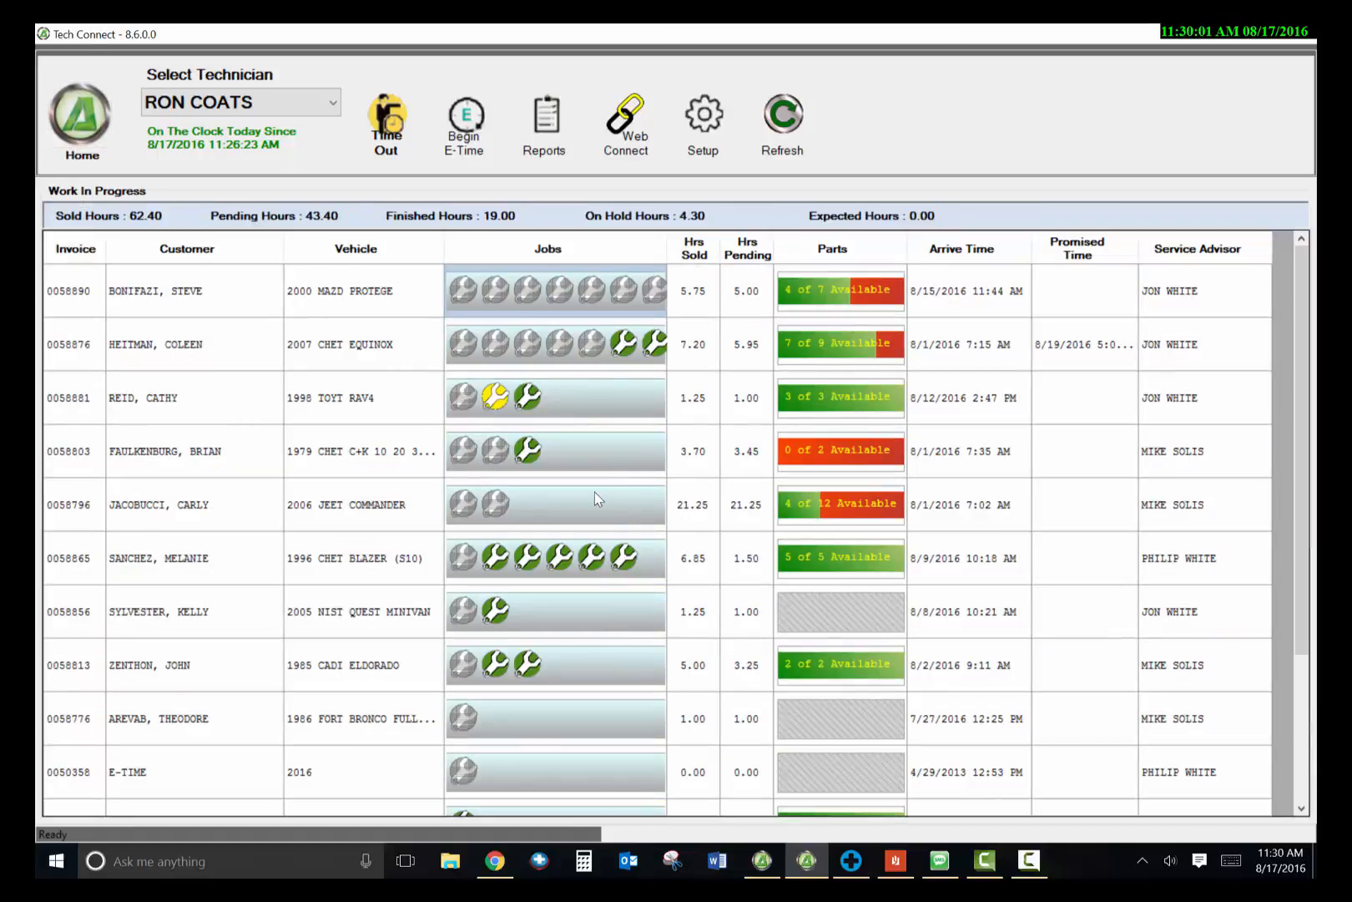
Review the parts list for the 1998 TOYT RAV4's invoice and close it.
left_click(881, 385)
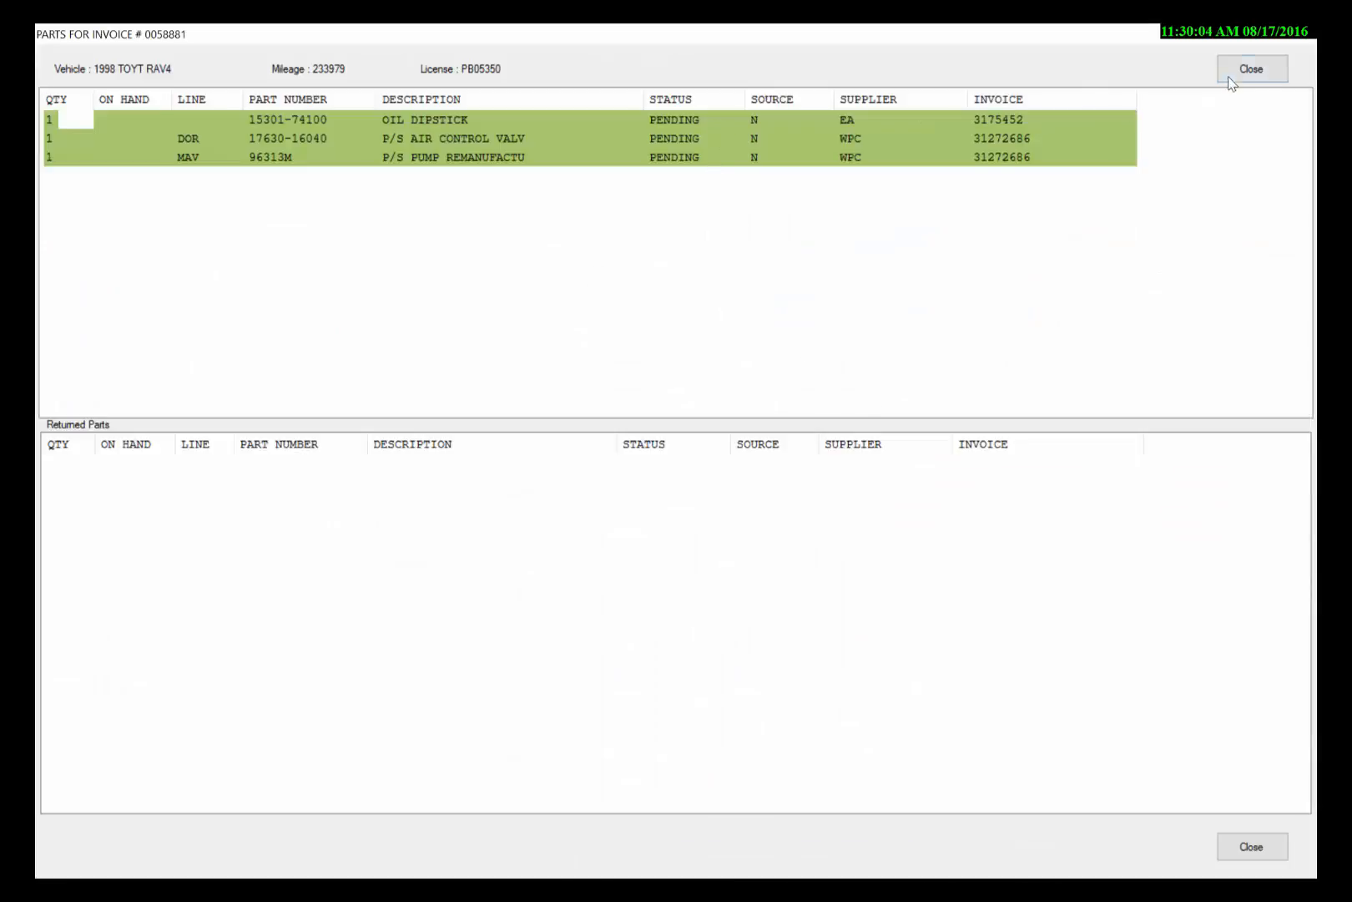
left_click(1245, 73)
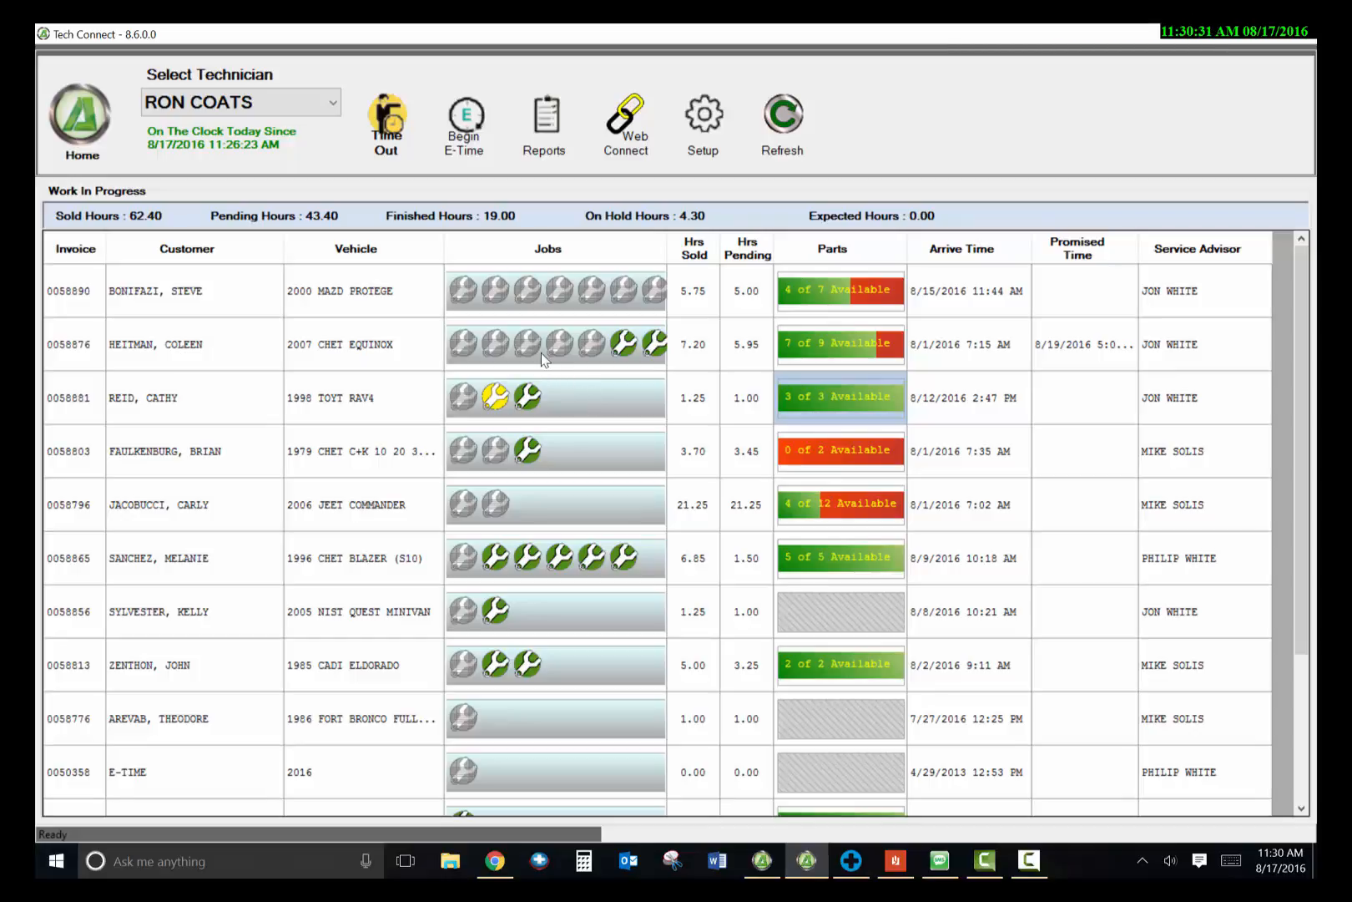
Mark the REPLACE BOTH FRONT WIPER BLADES job on the 2007 CHET EQUINOX as finished and return to the work-in-progress list.
double_click(590, 357)
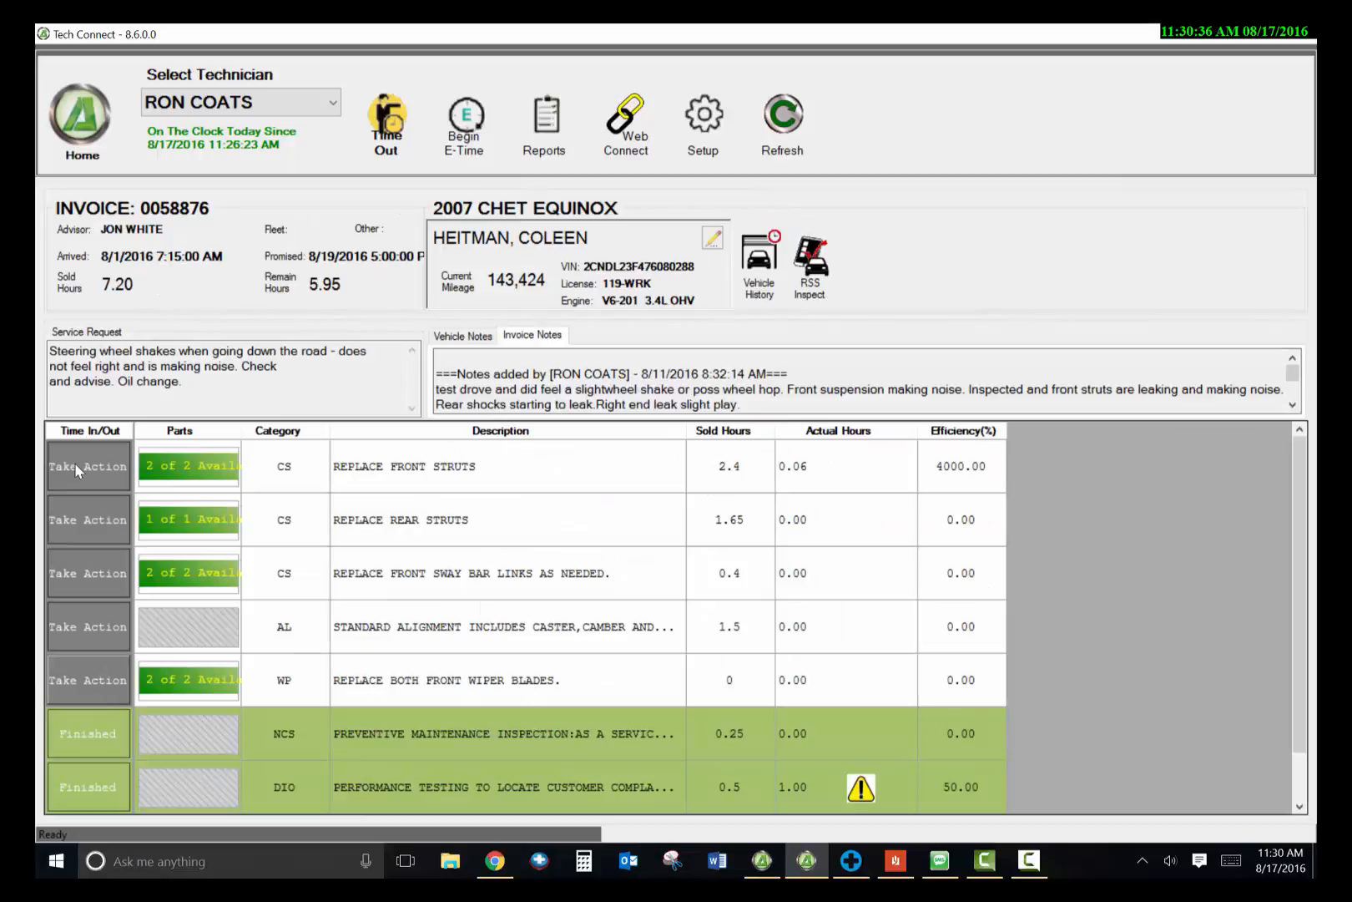
left_click(95, 683)
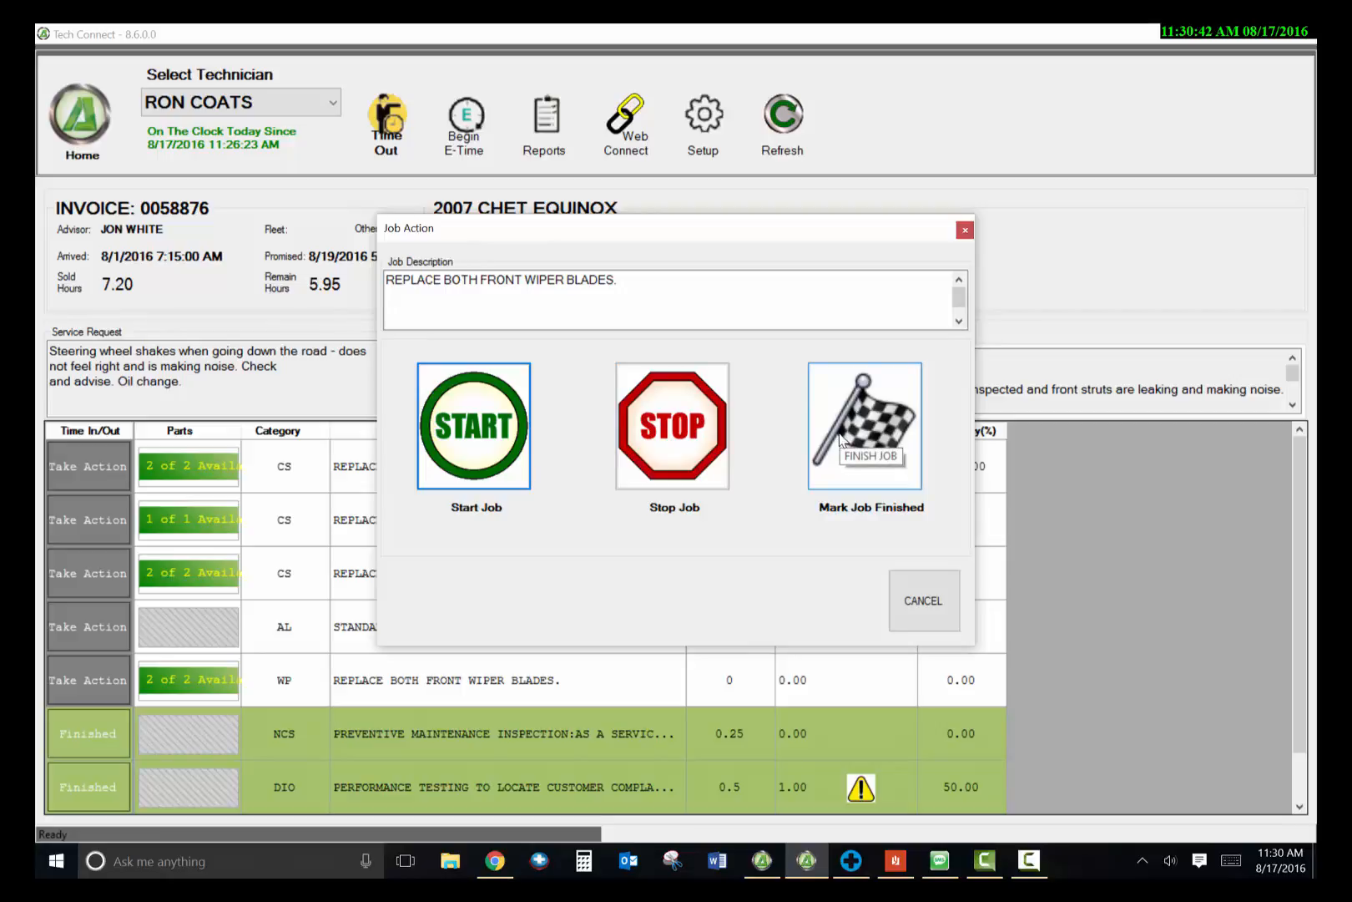
left_click(841, 440)
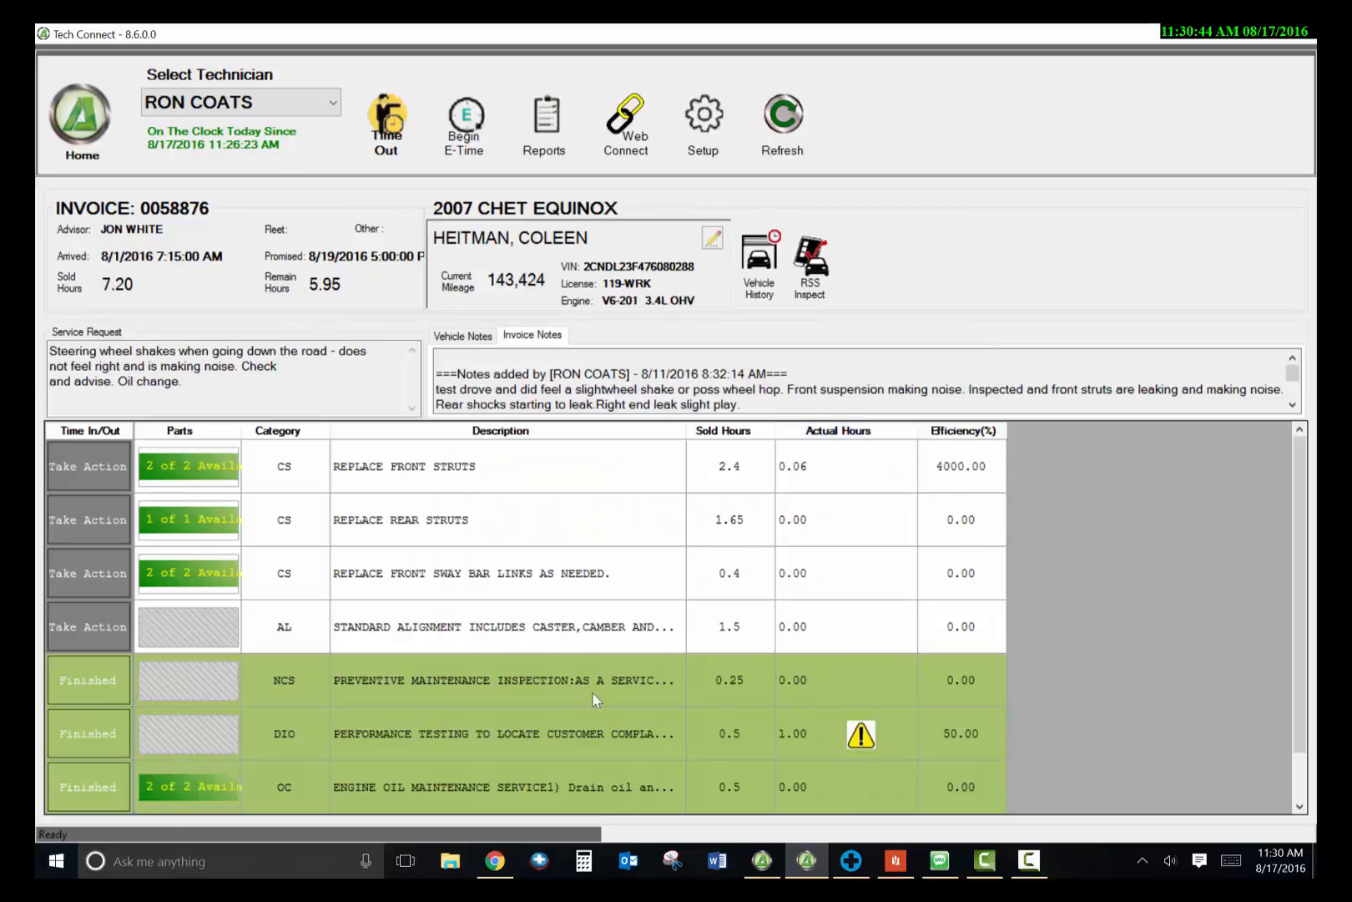
left_click(69, 121)
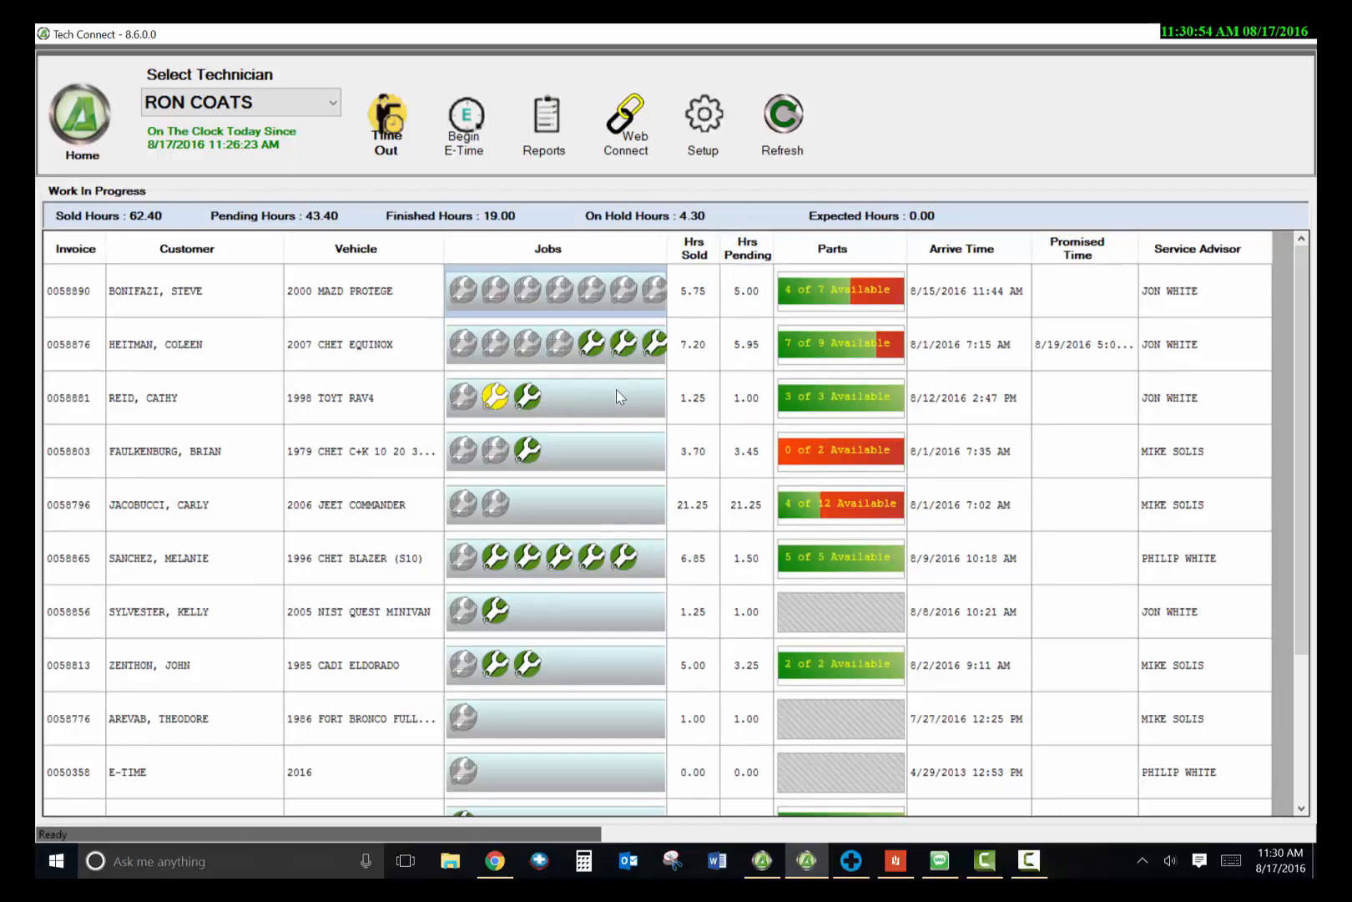
Compare the technician's weekly efficiency report summarized by closed invoices and by finished jobs, and return to the work-in-progress list.
left_click(547, 138)
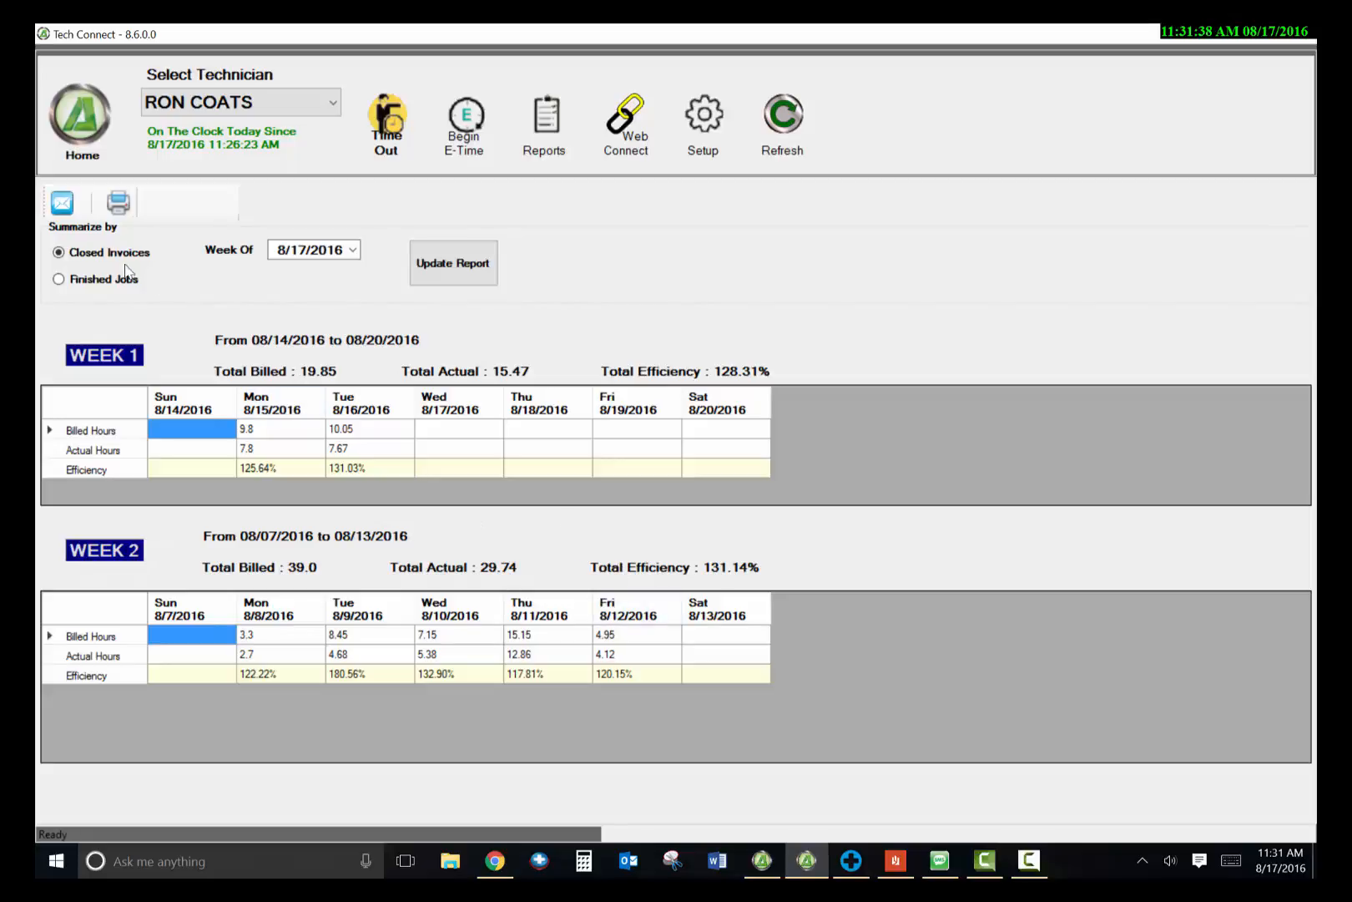
left_click(60, 280)
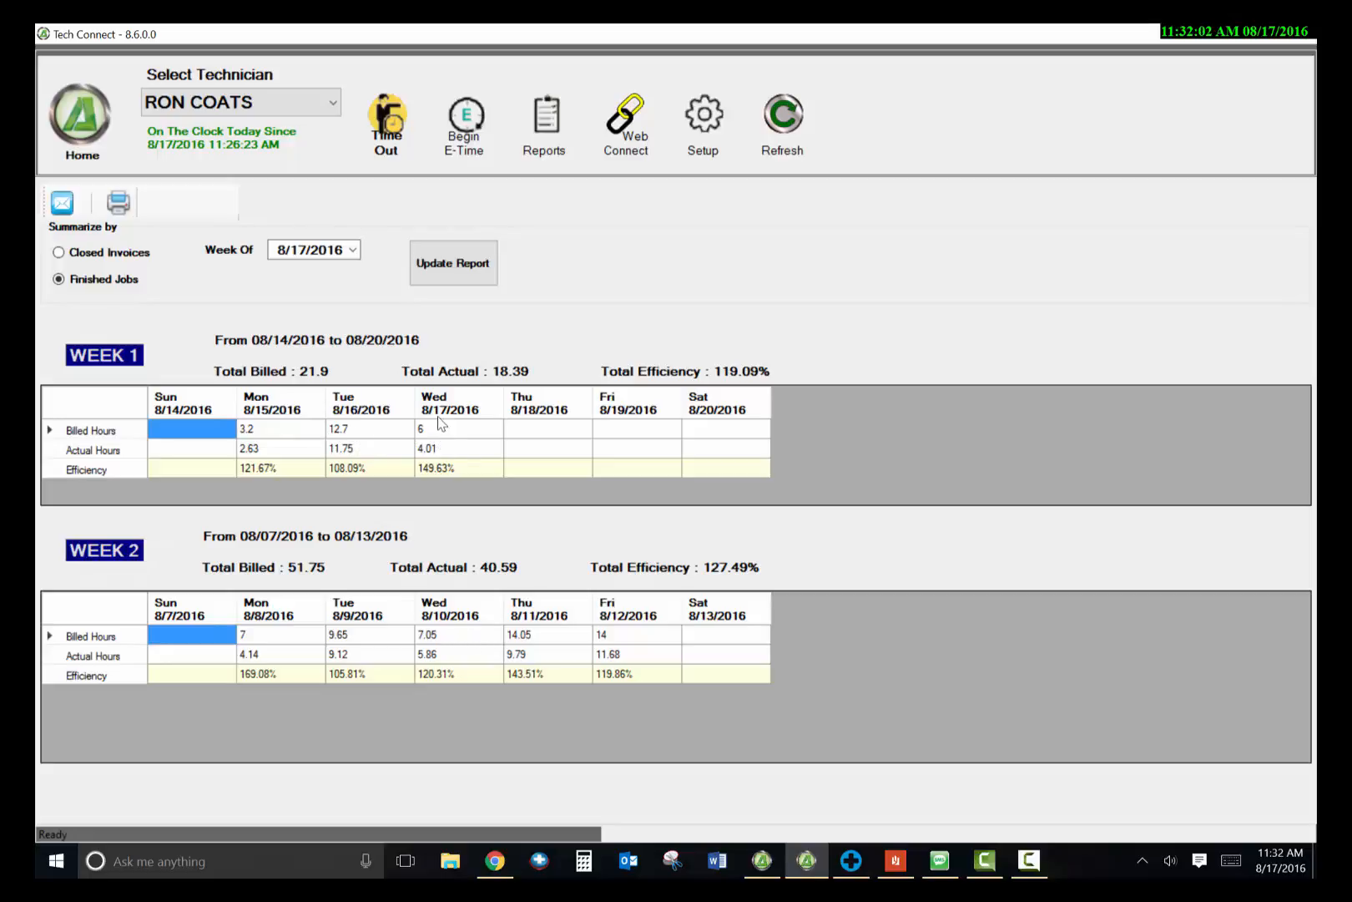
left_click(60, 252)
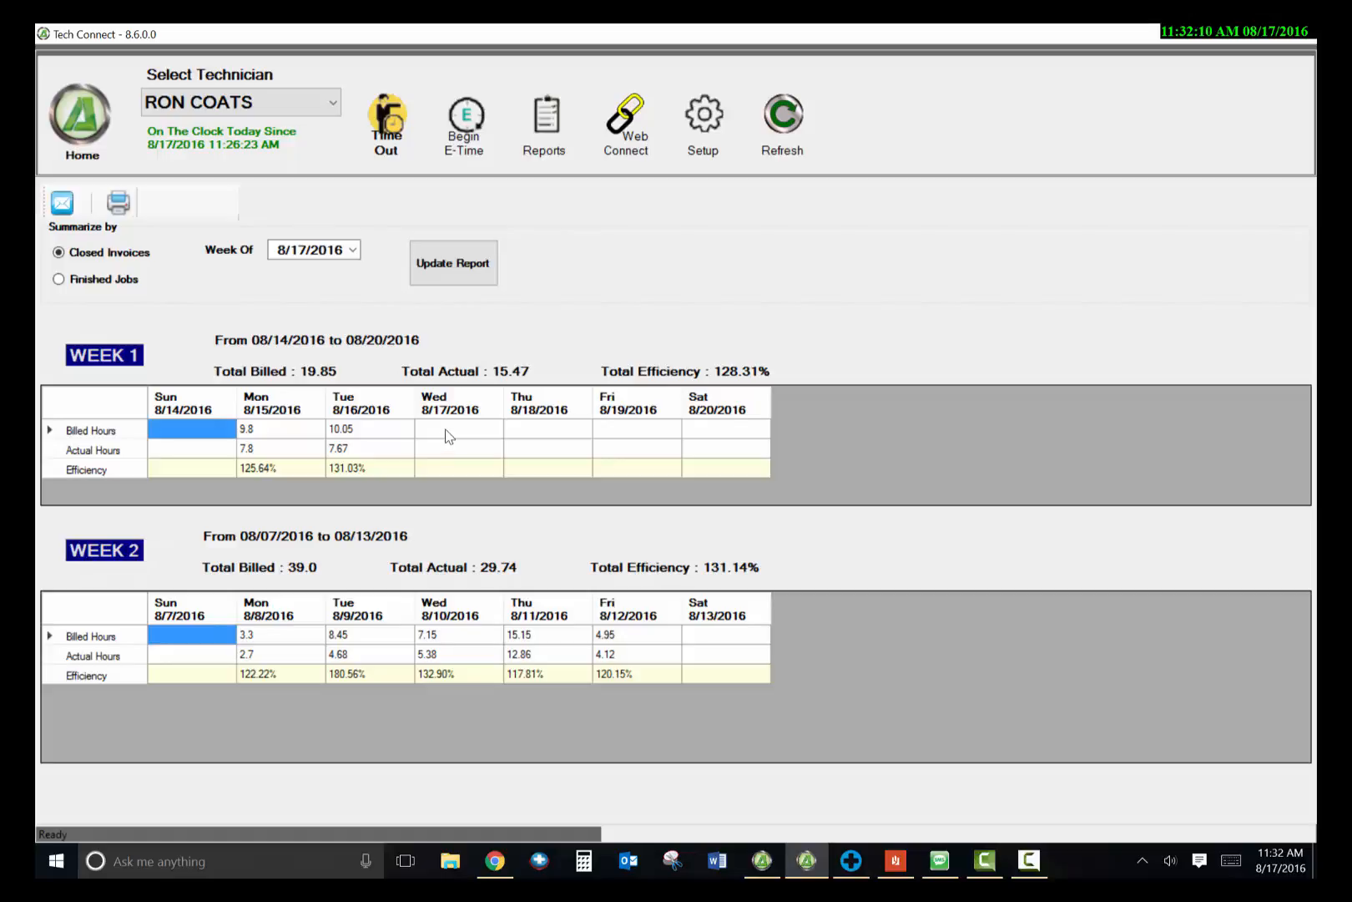
left_click(58, 279)
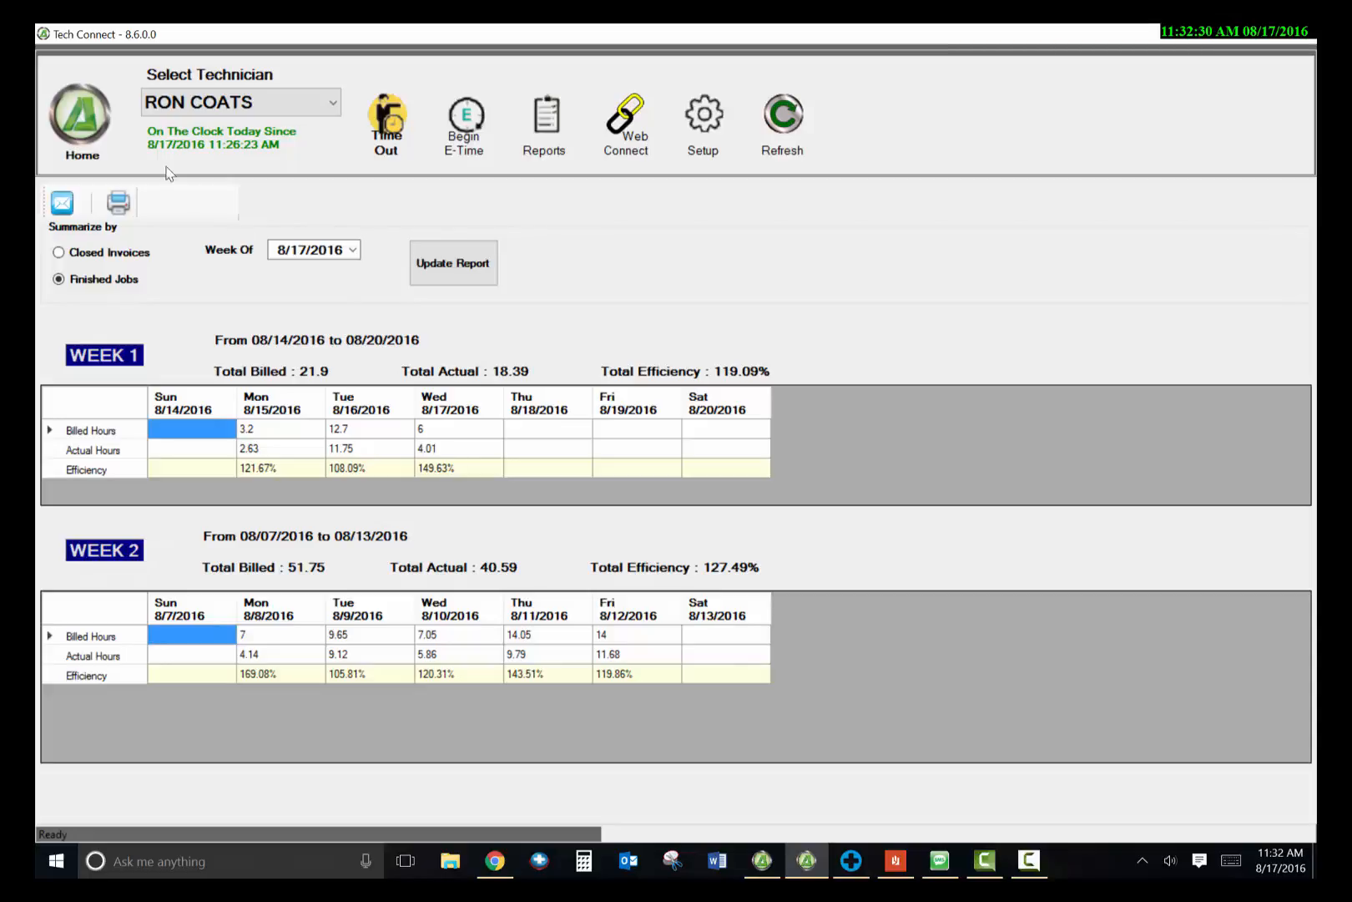
left_click(79, 123)
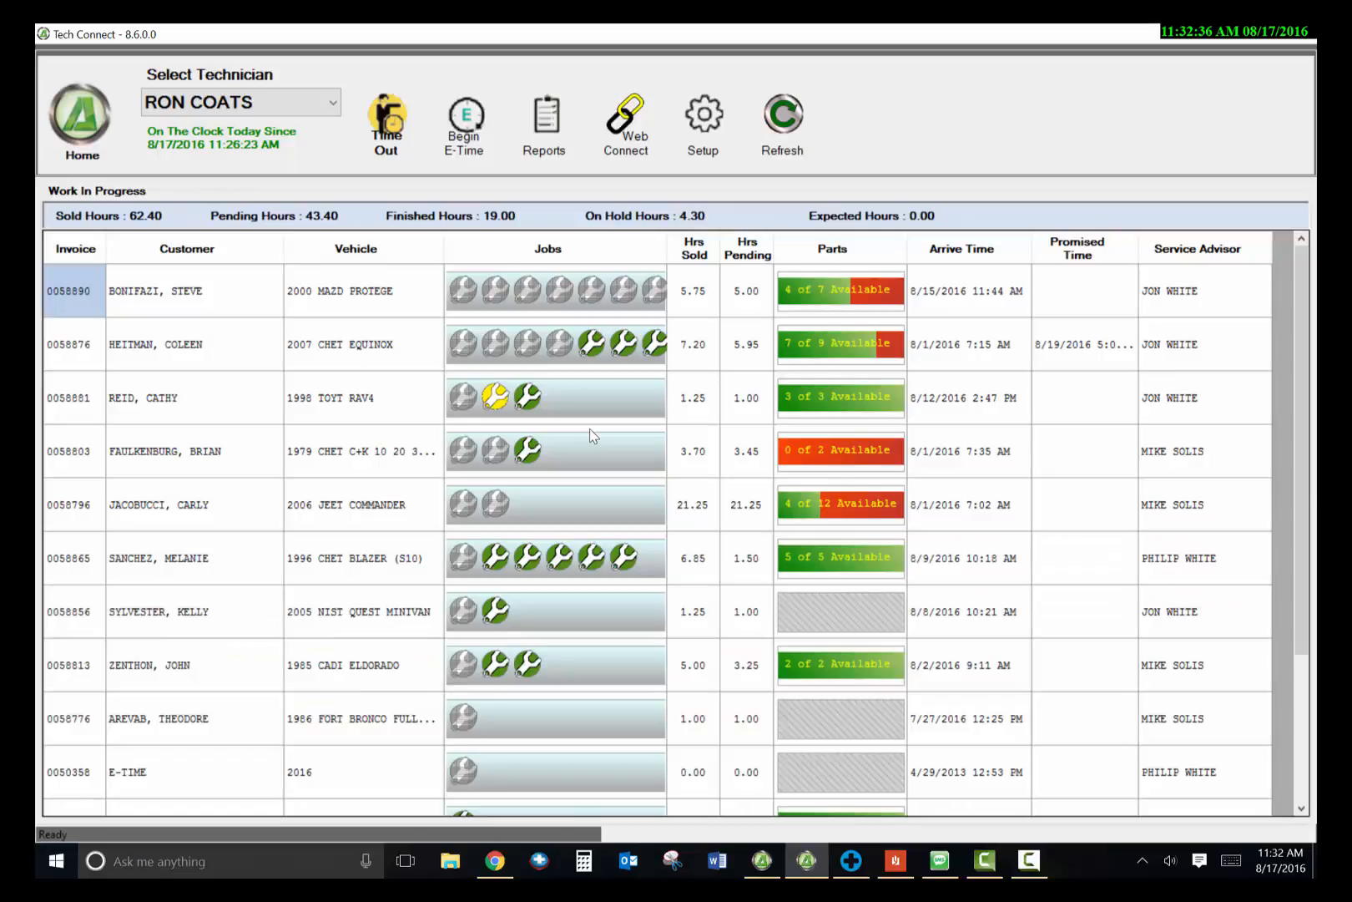
Begin E-Time for a shop meeting, stopping the running performance testing job on the 1998 TOYT RAV4.
left_click(479, 126)
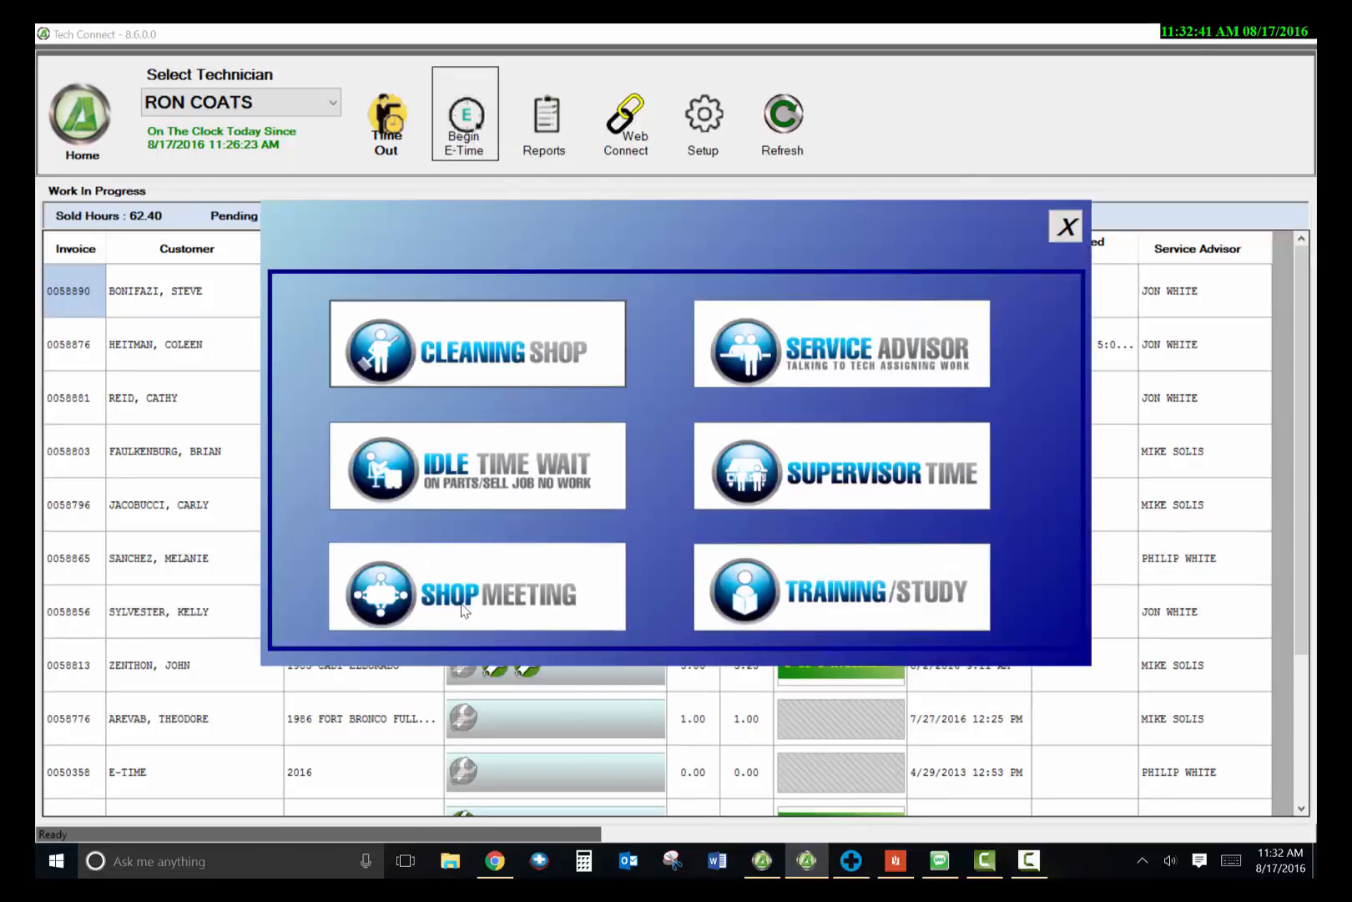
left_click(464, 611)
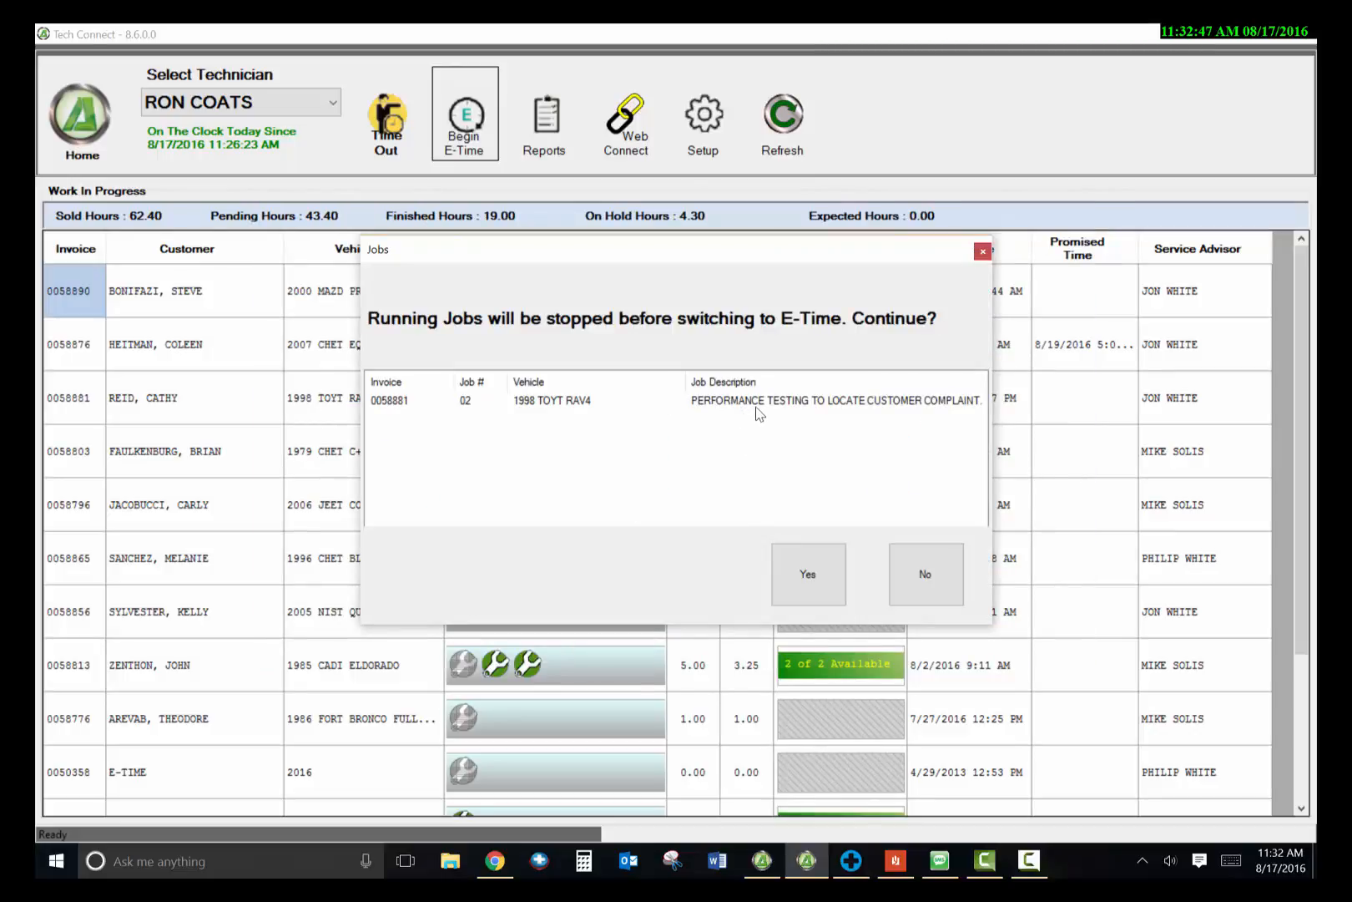
left_click(807, 576)
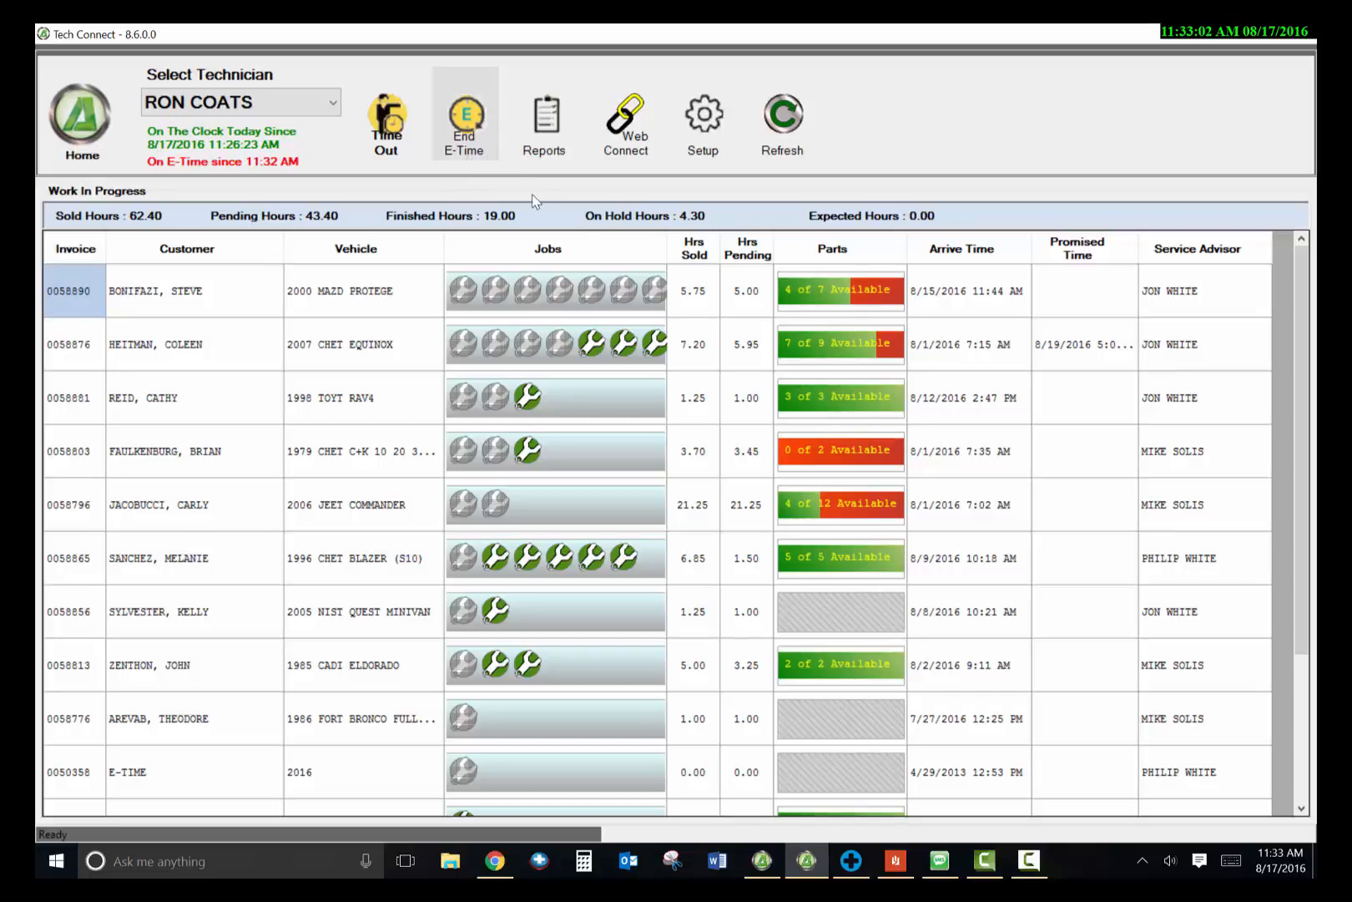
Start the REPLACE FRONT STRUTS job on the 2007 CHET EQUINOX, logging out of E-Time, and return to the work-in-progress list.
double_click(573, 345)
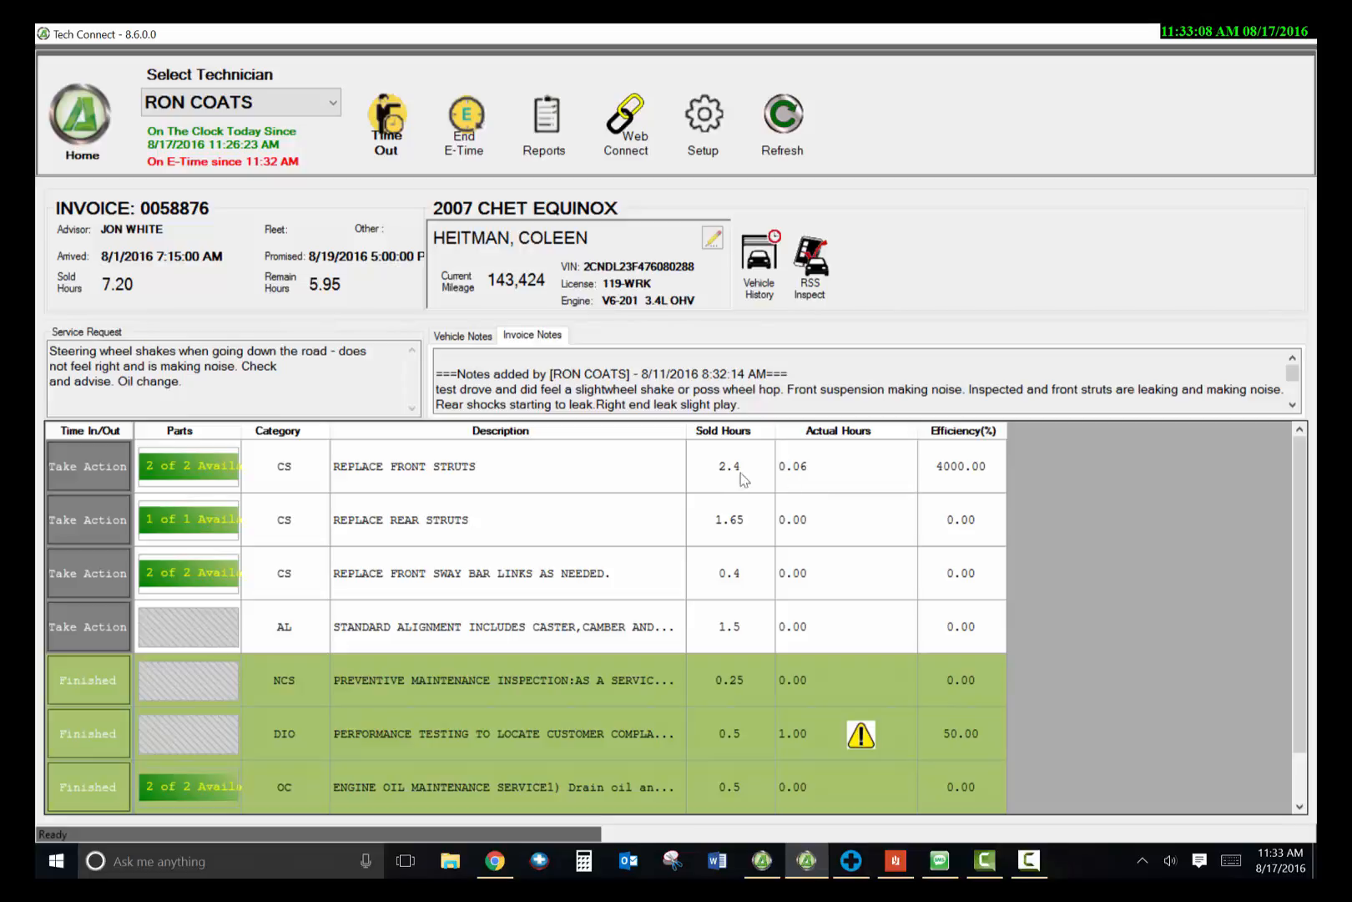
left_click(111, 464)
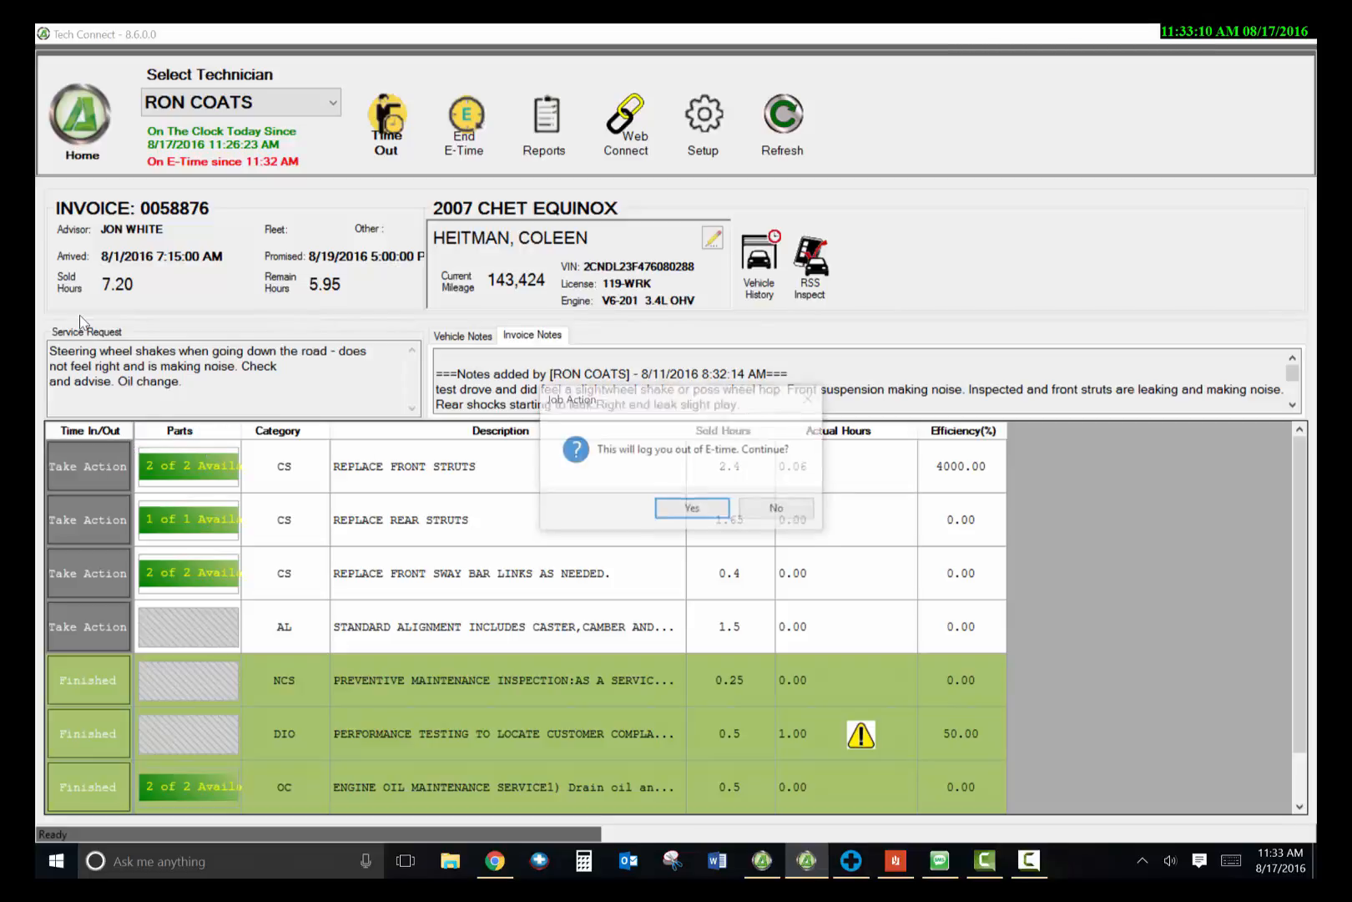
left_click(694, 509)
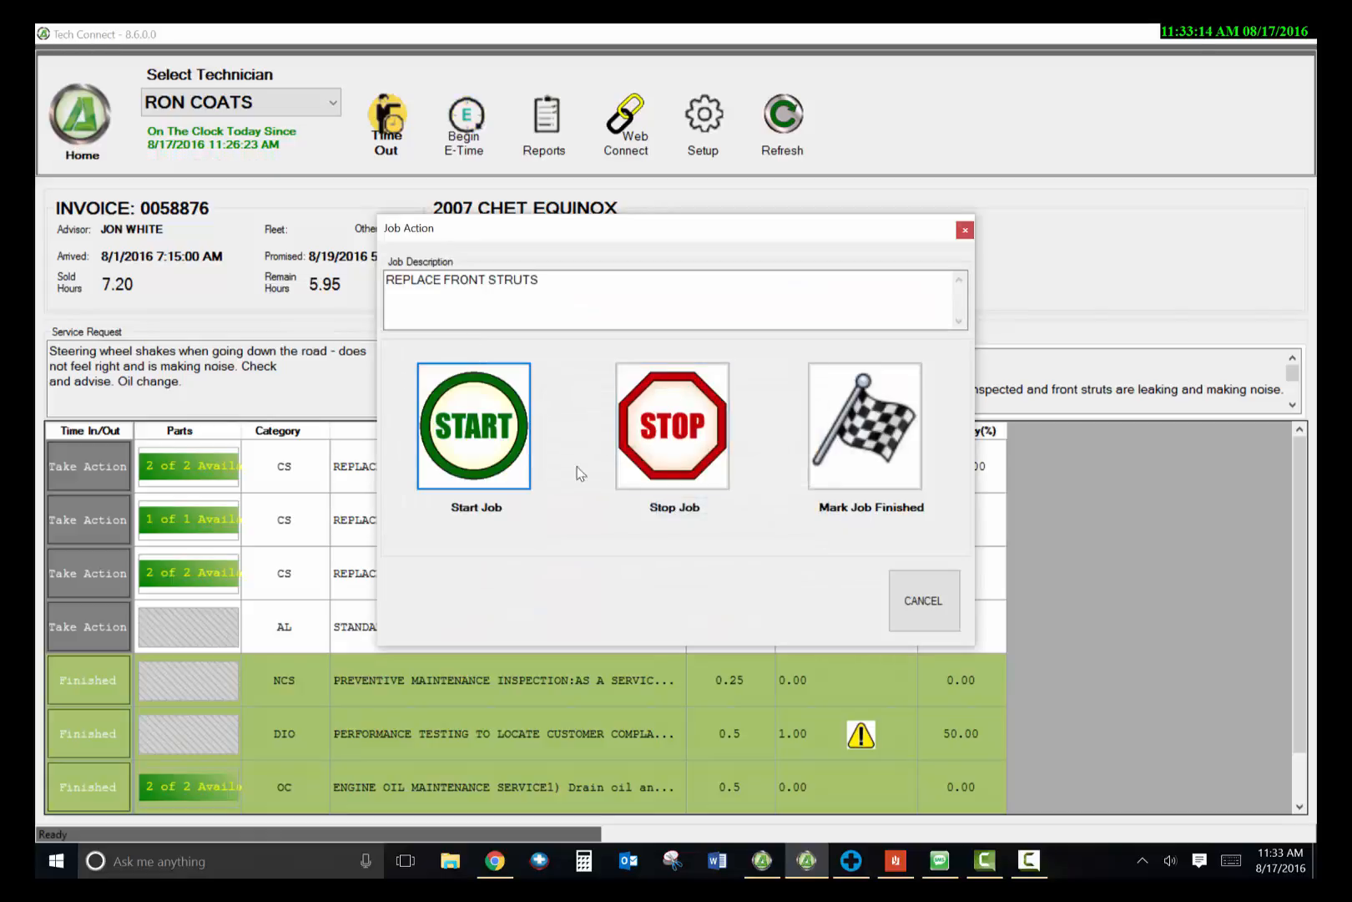
left_click(455, 438)
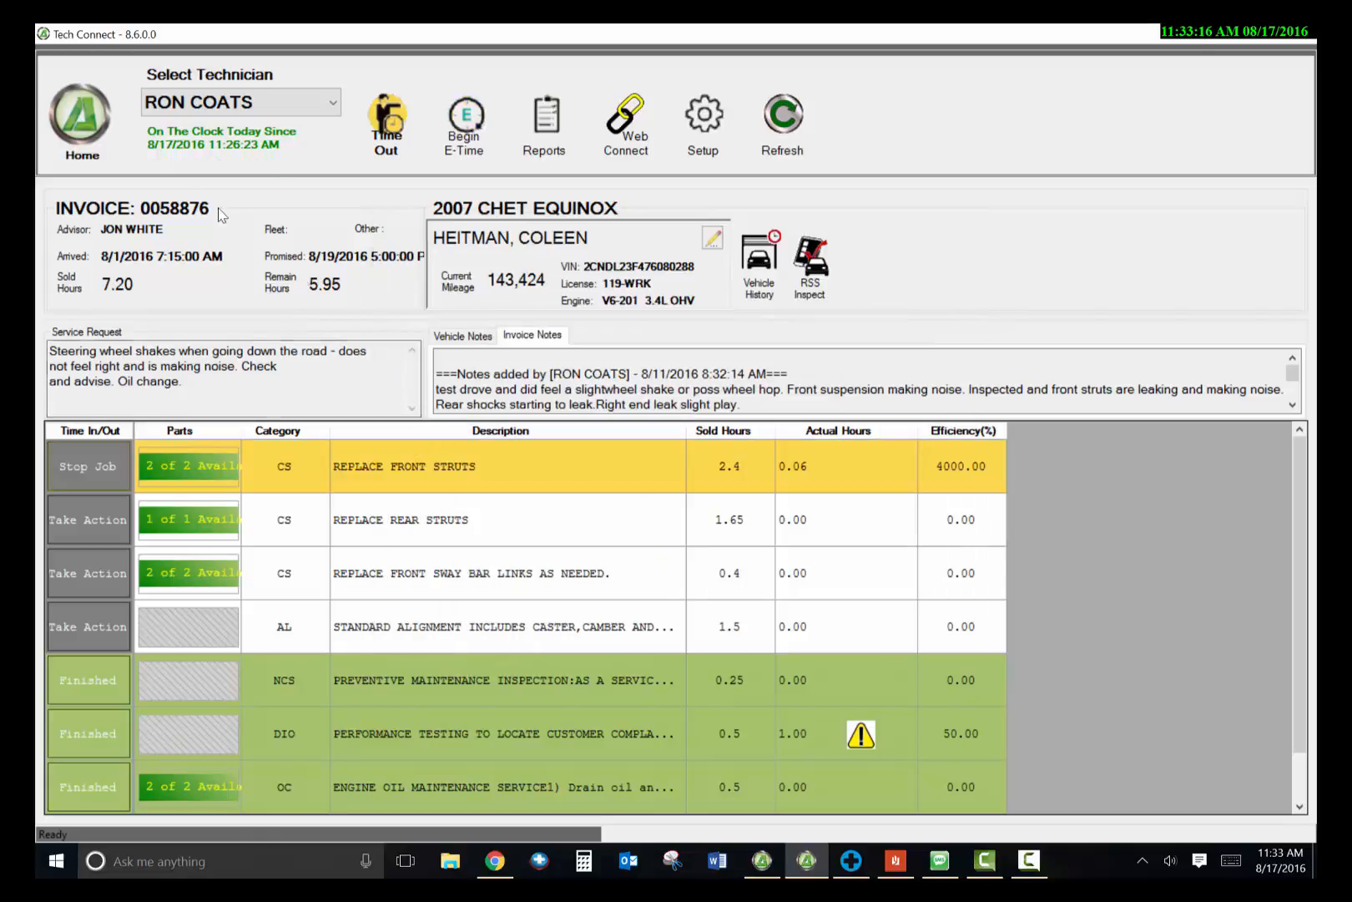
left_click(70, 91)
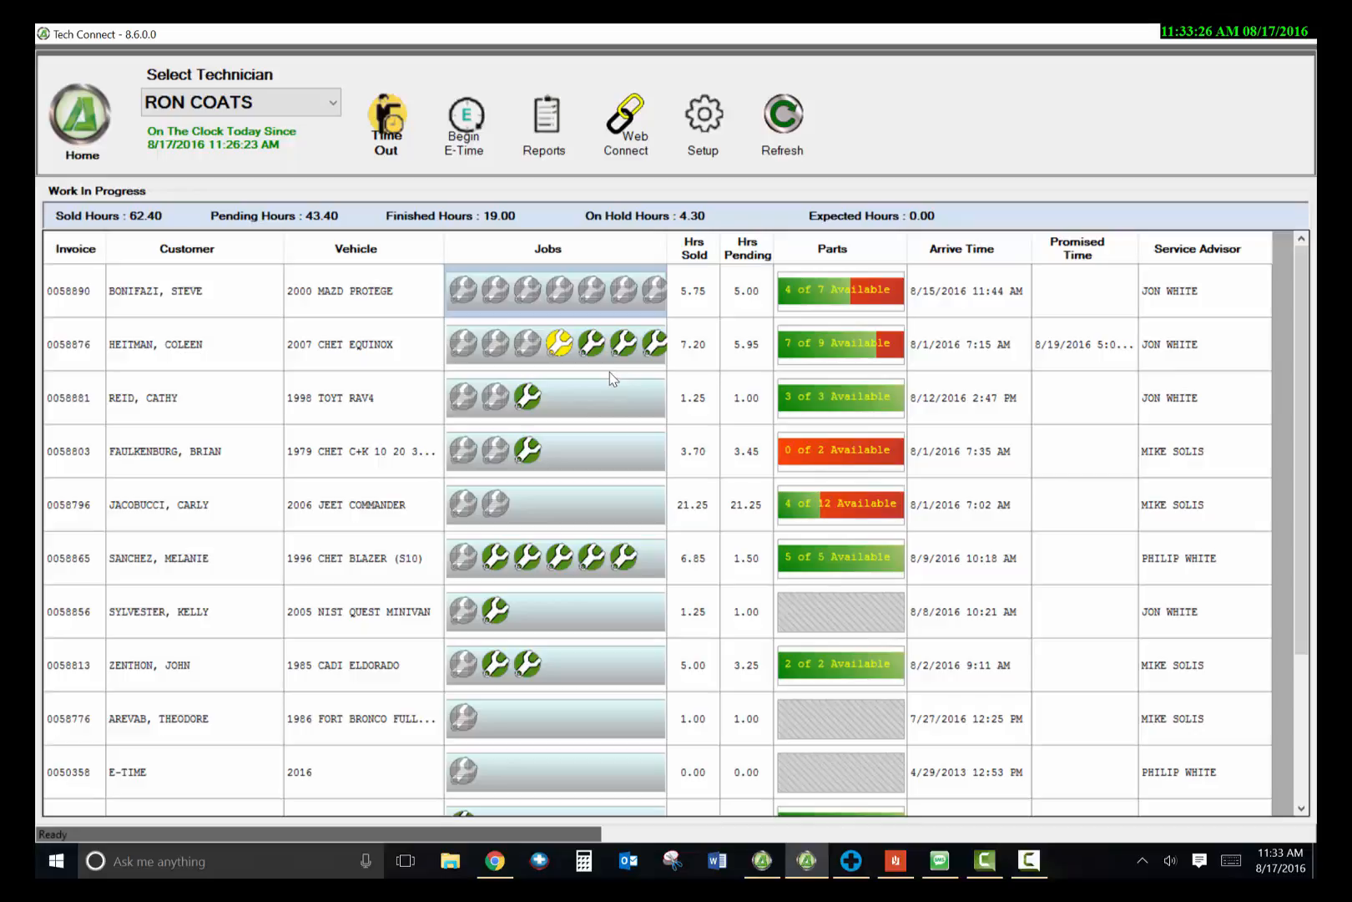
View the 2007 CHET EQUINOX's vehicle notes and the REPLACE REAR STRUTS service notes without updating them, and return to the work-in-progress list.
left_click(602, 342)
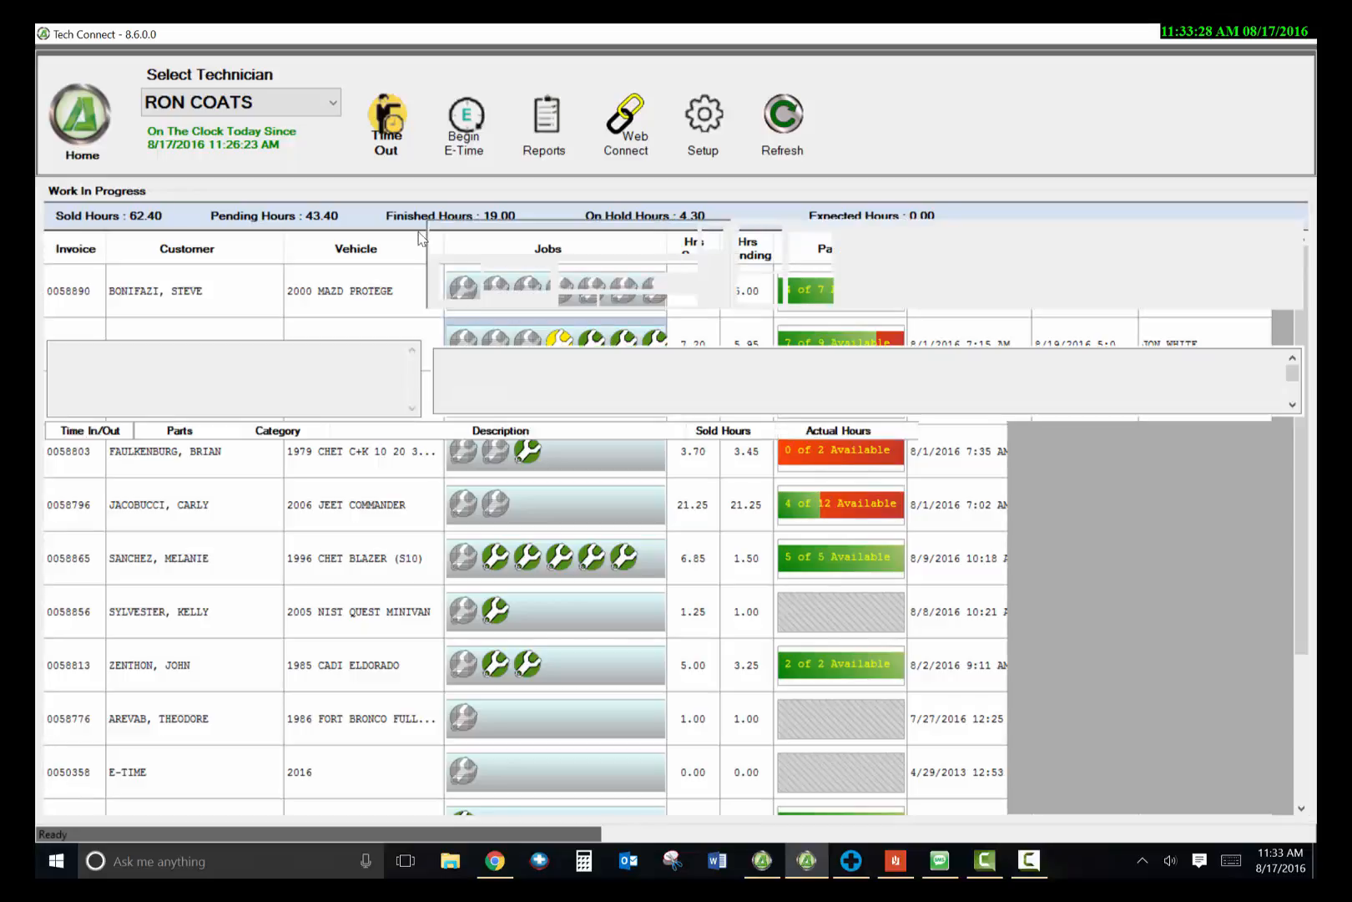
left_click(476, 340)
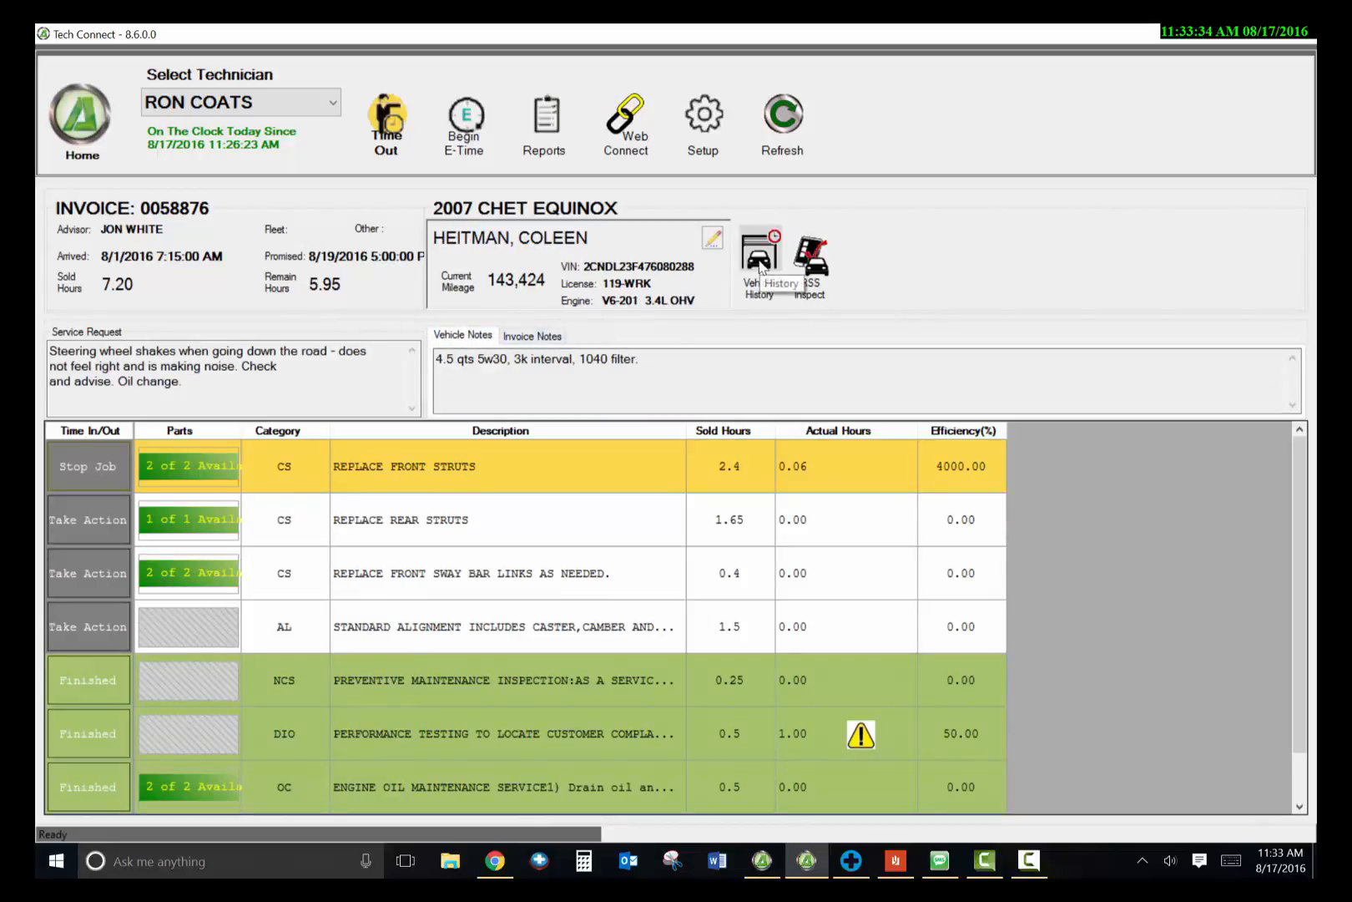
double_click(457, 527)
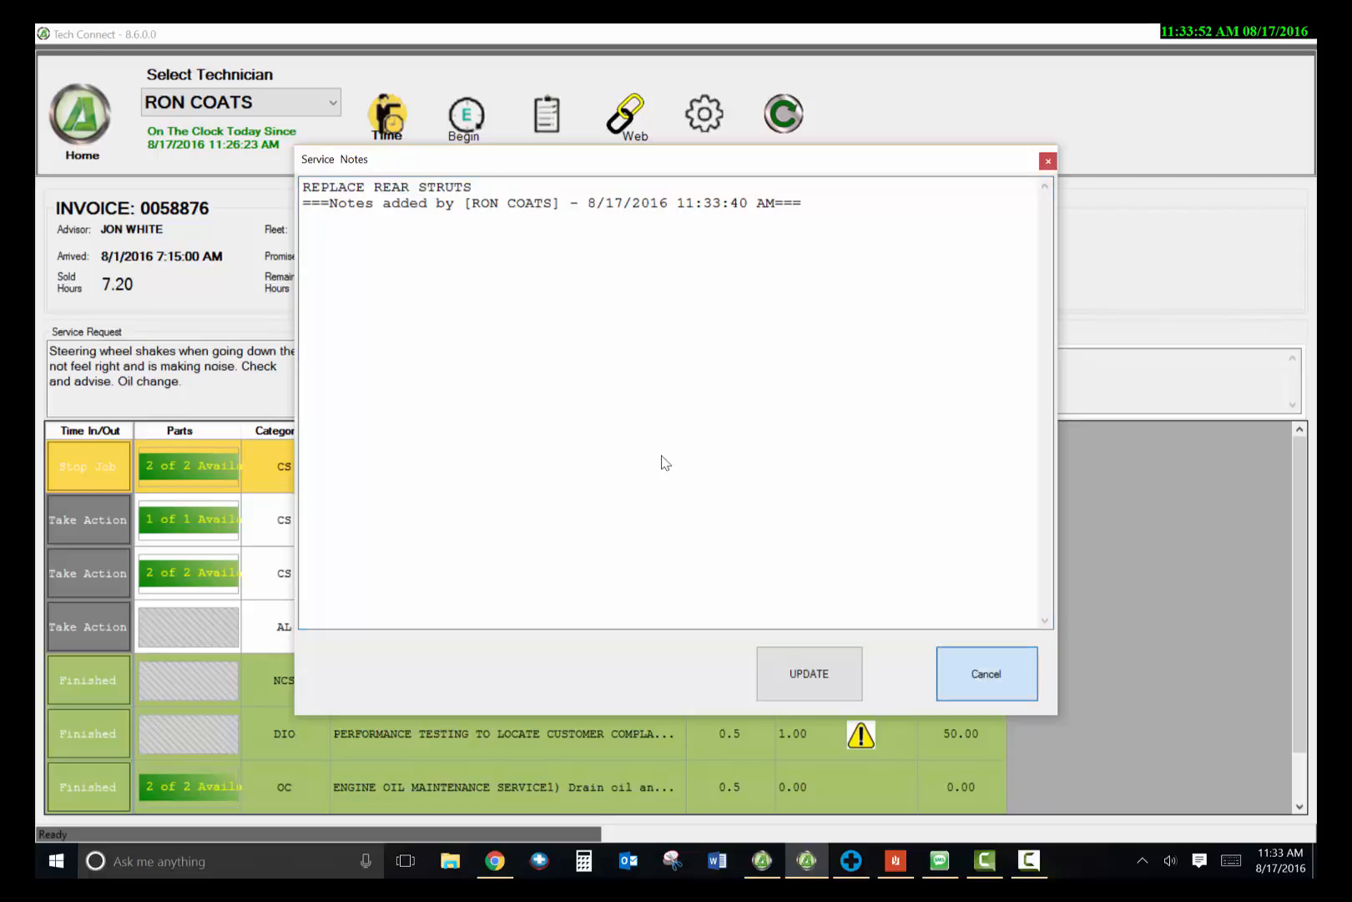
left_click(986, 673)
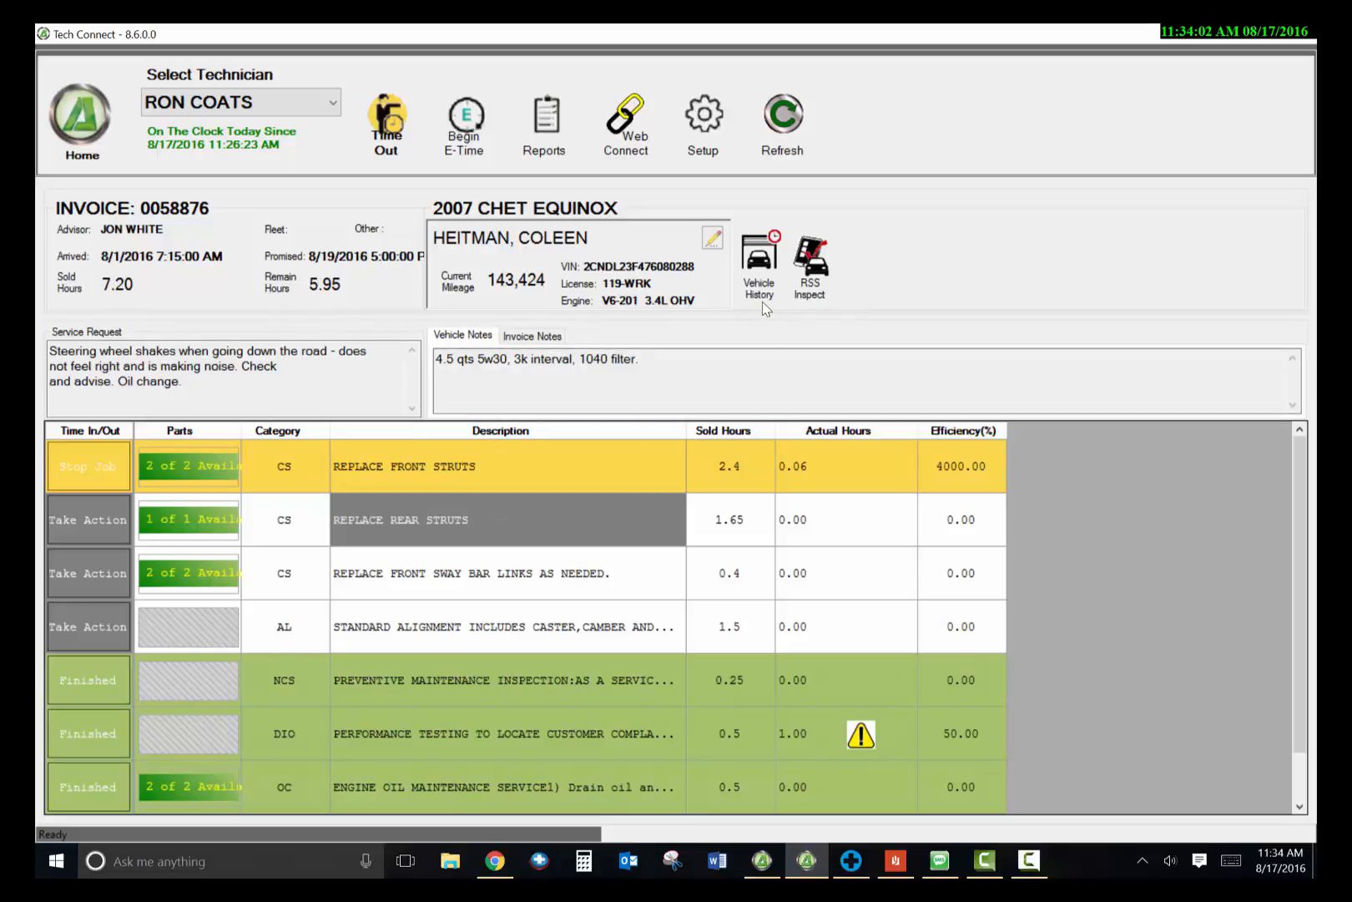
left_click(79, 104)
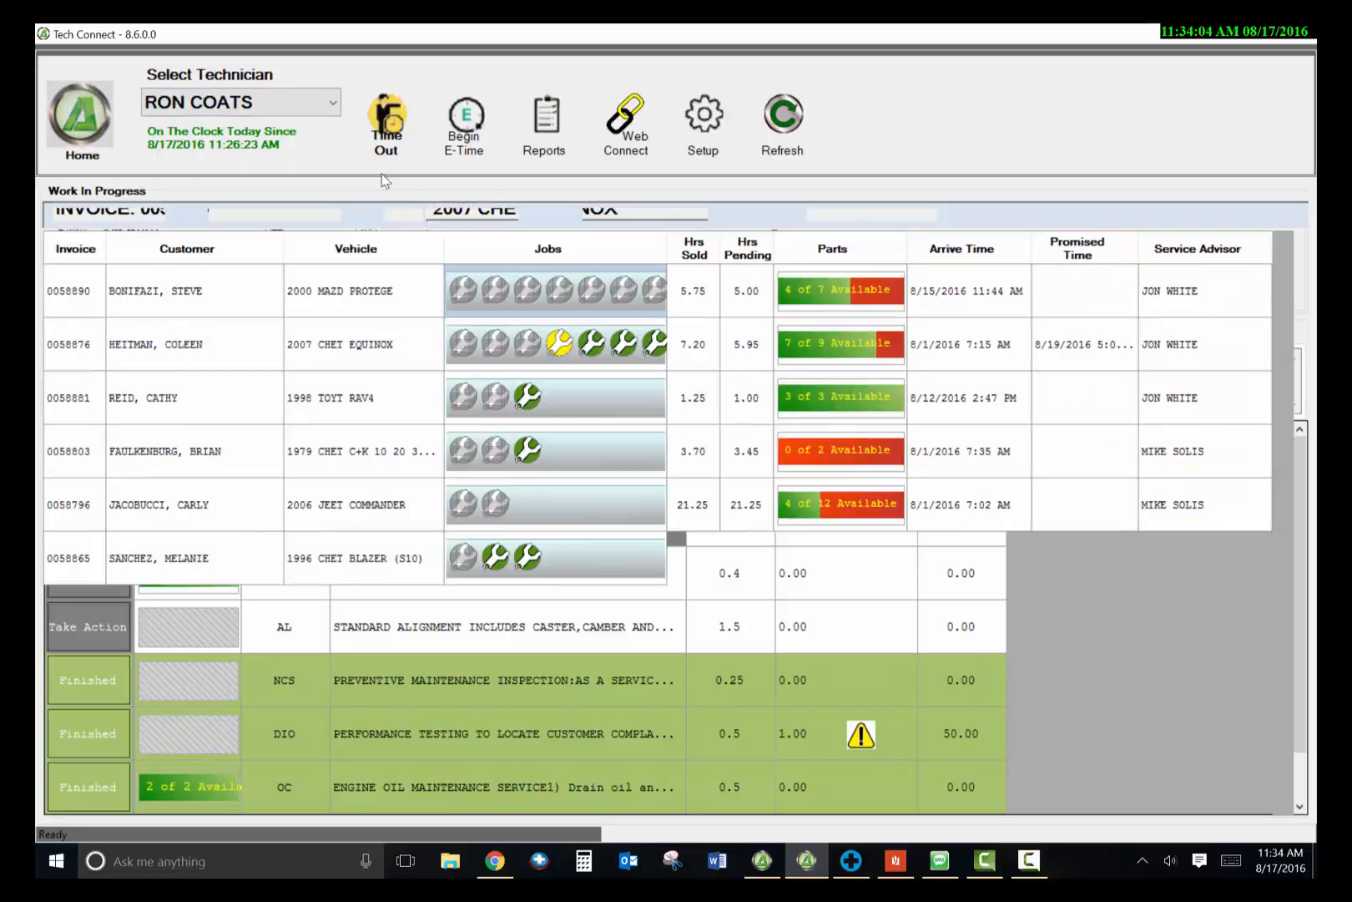
View the weekly efficiency report by finished jobs once more and return to the work-in-progress list.
left_click(544, 132)
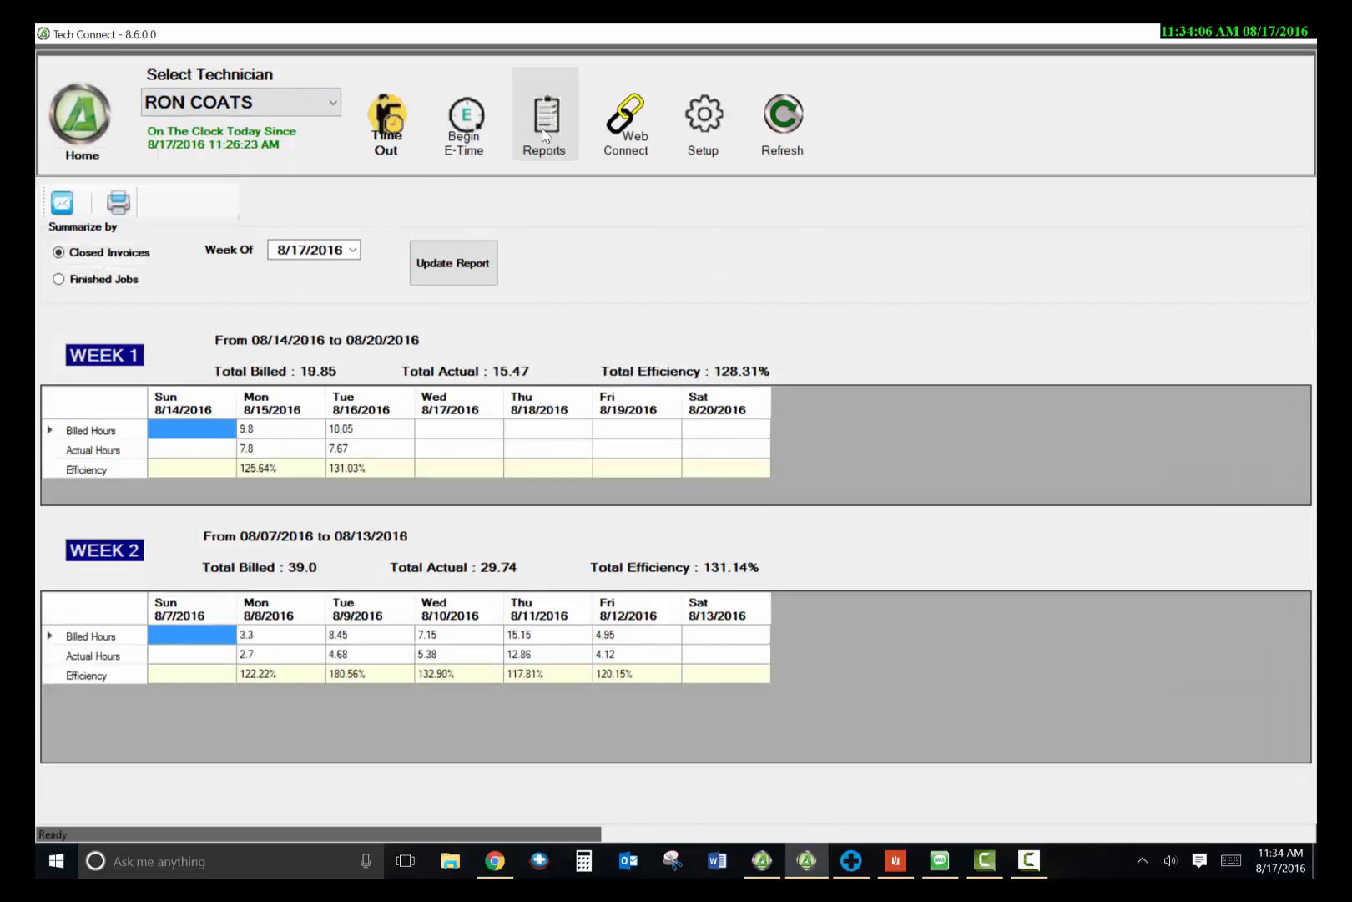
left_click(58, 279)
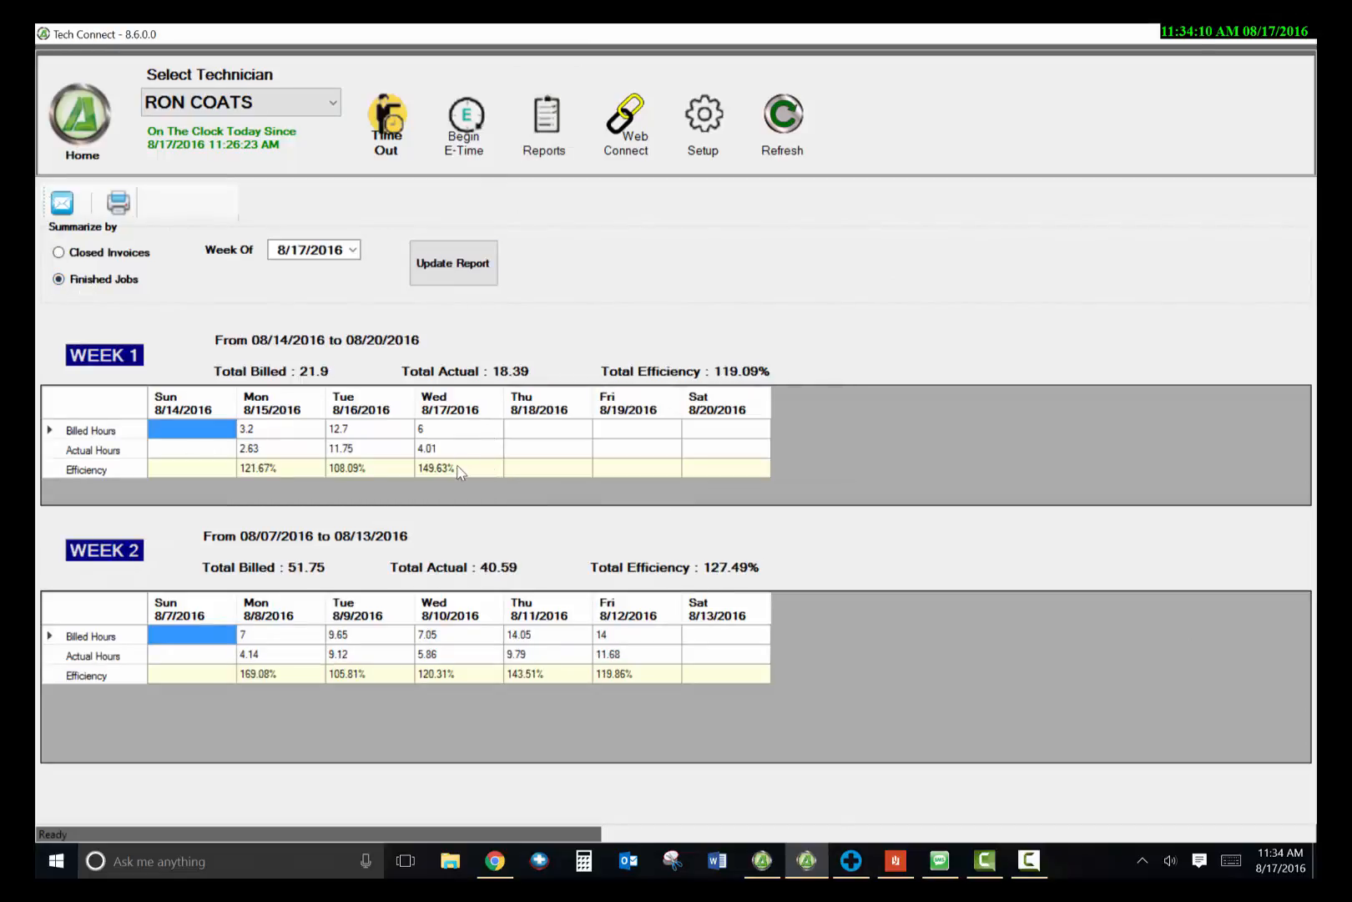
left_click(82, 117)
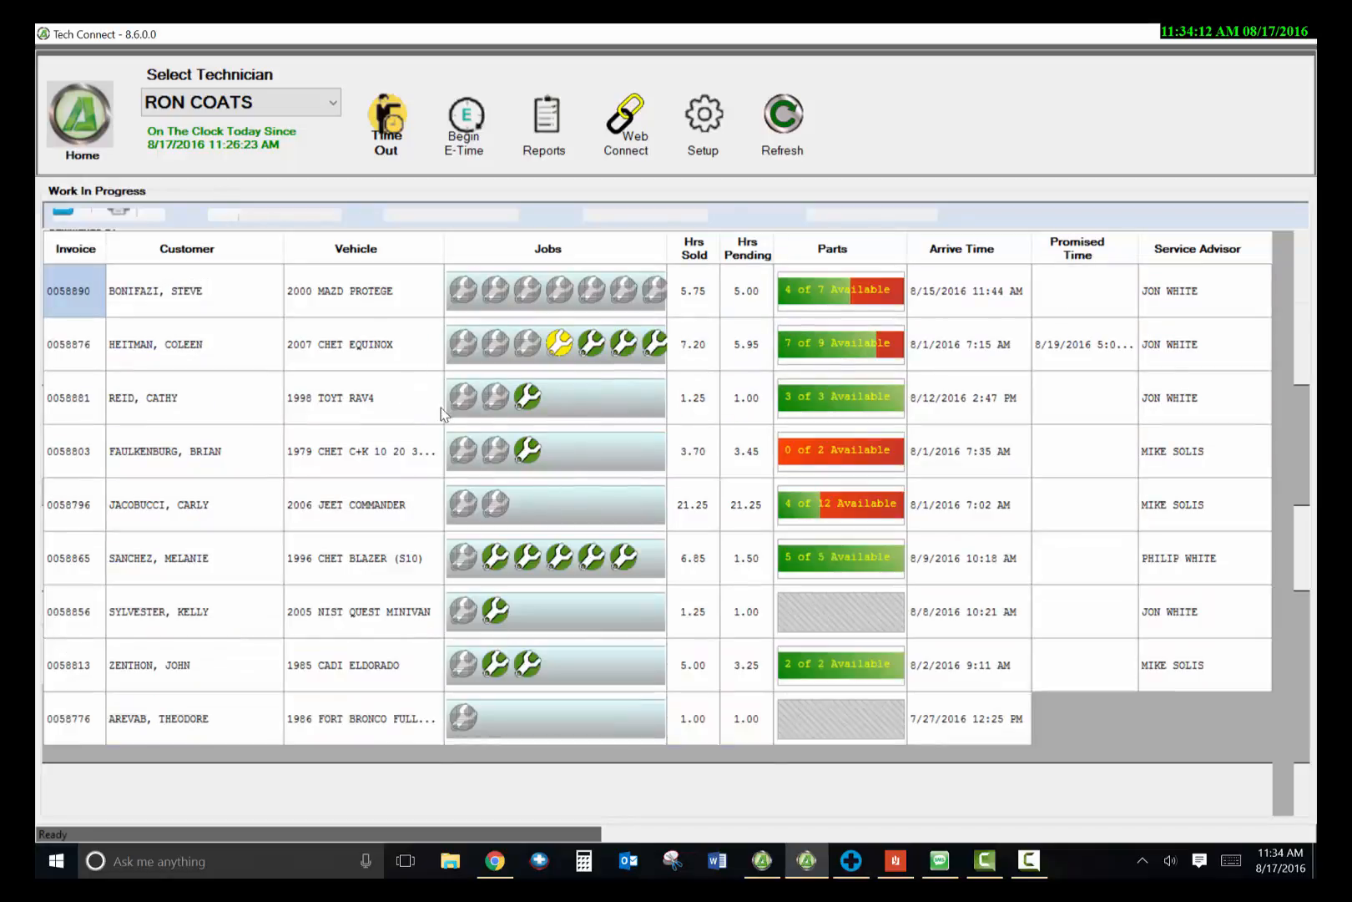
Review the parts list for the 2007 CHET EQUINOX's invoice and close it.
left_click(860, 344)
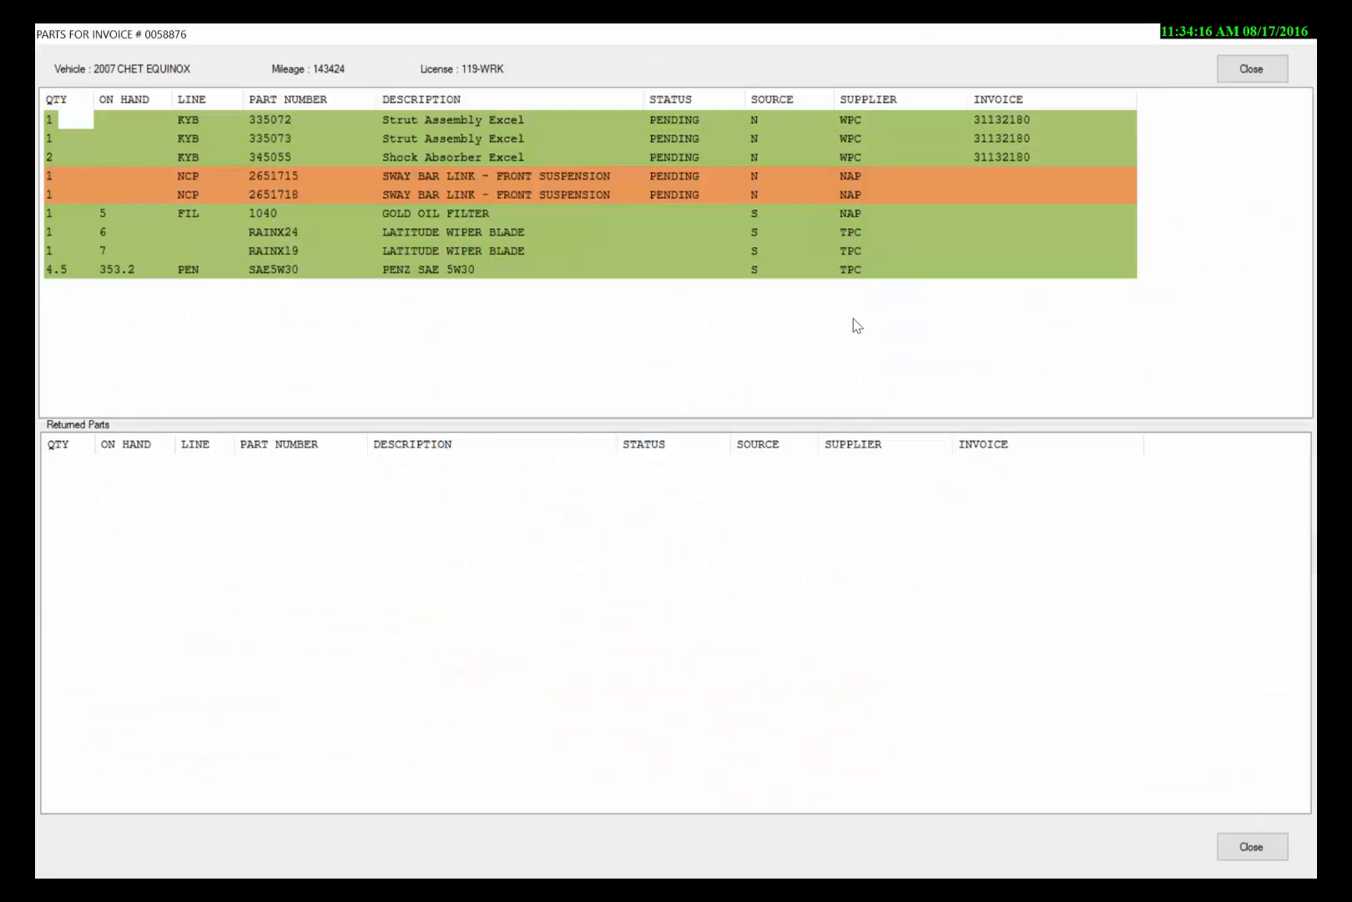
left_click(1252, 69)
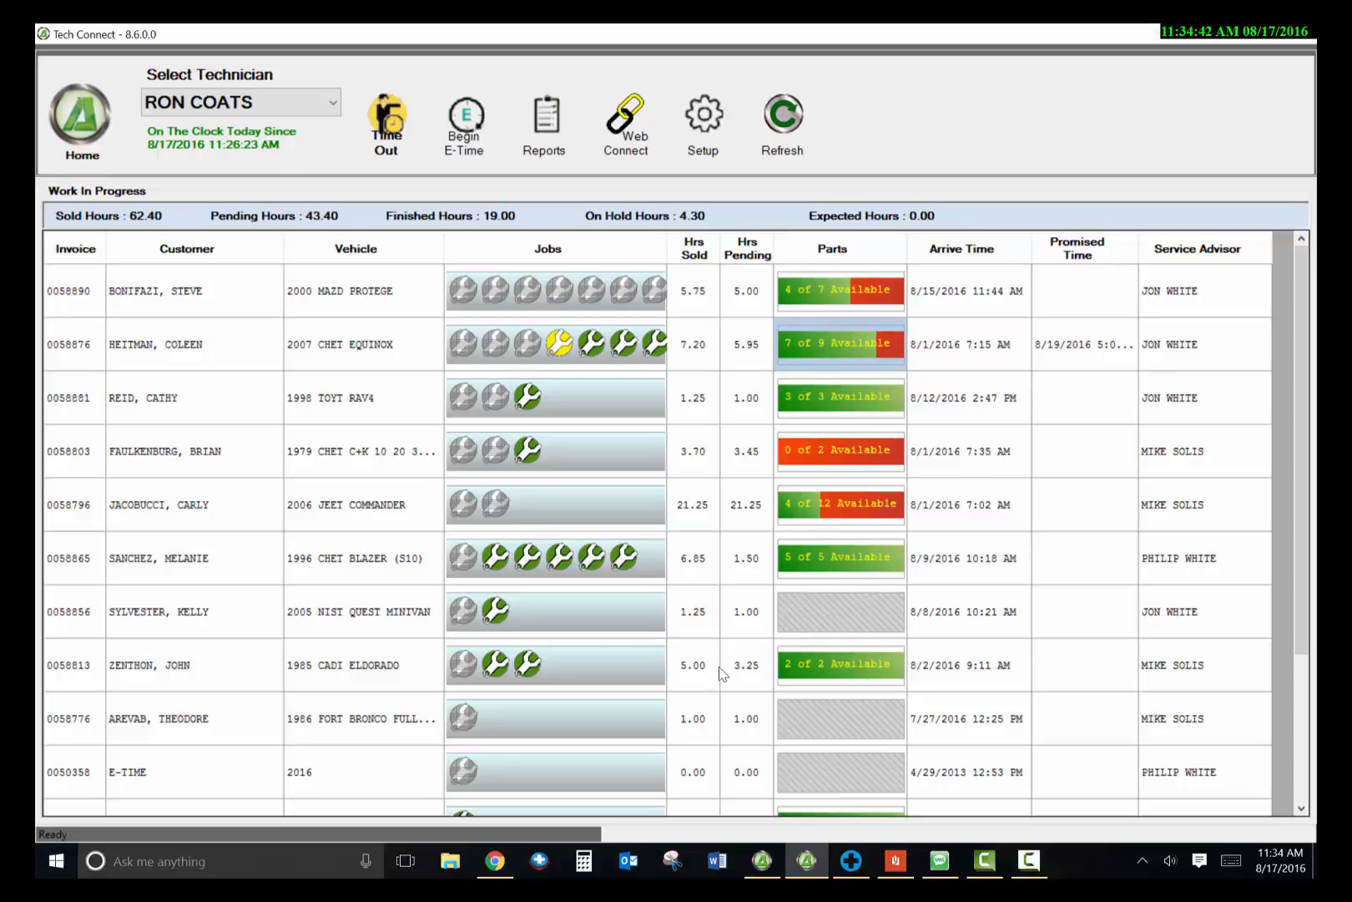
Switch to Service Connect to view the work in progress for all advisors, and return to Tech Connect.
left_click(765, 868)
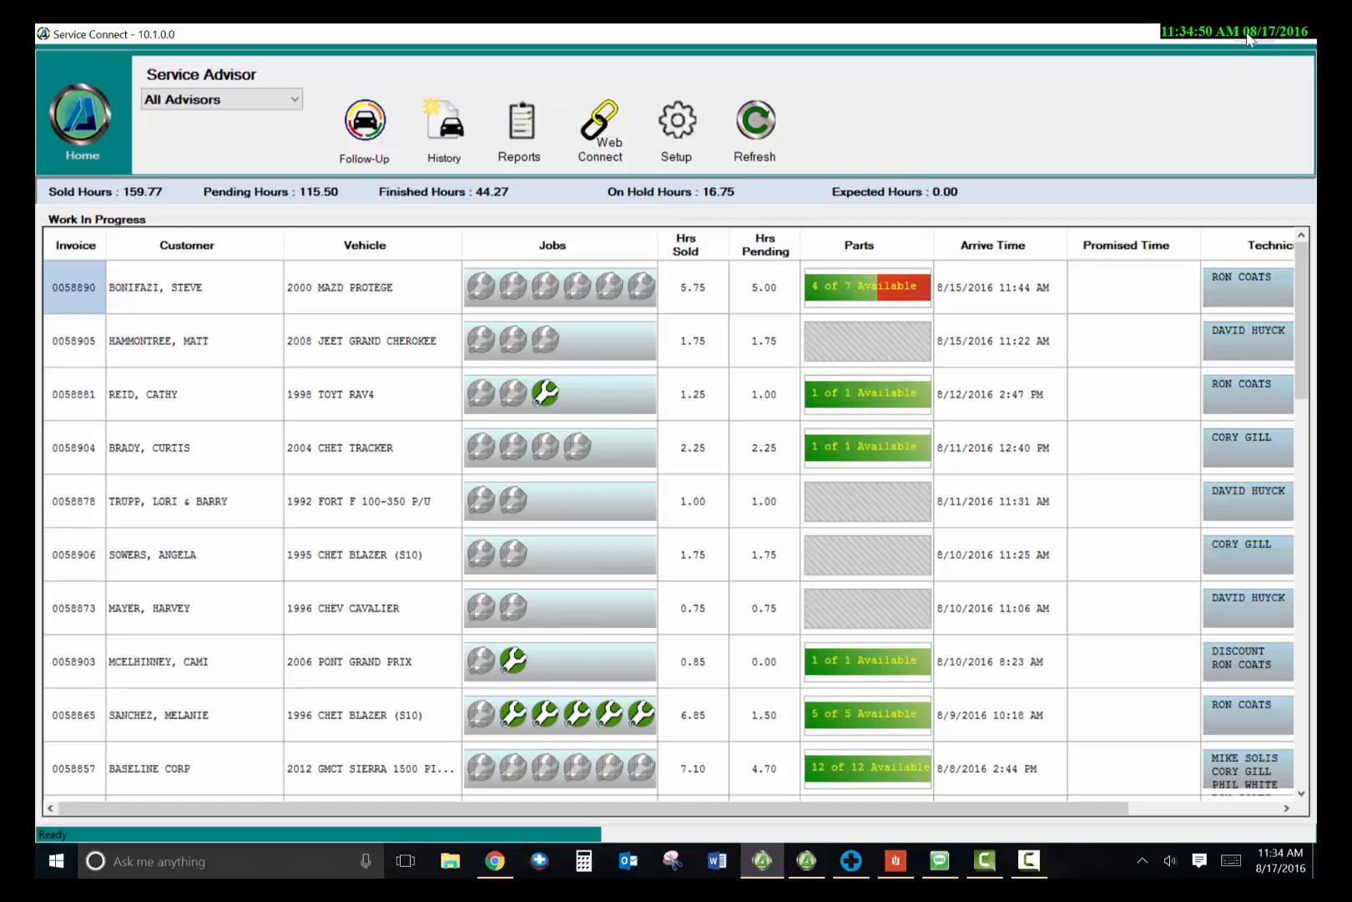
left_click(1213, 35)
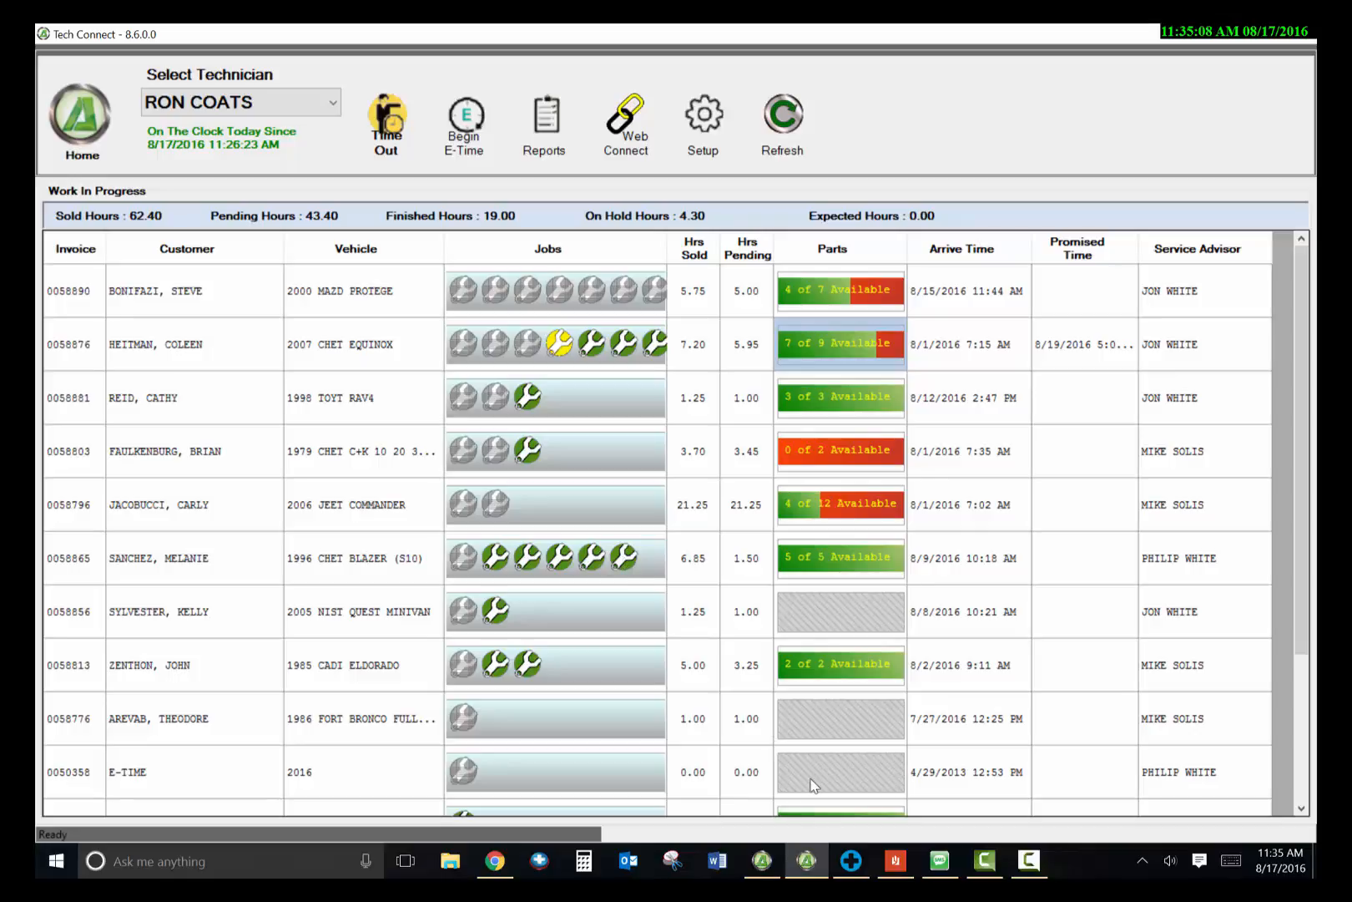
left_click(1041, 863)
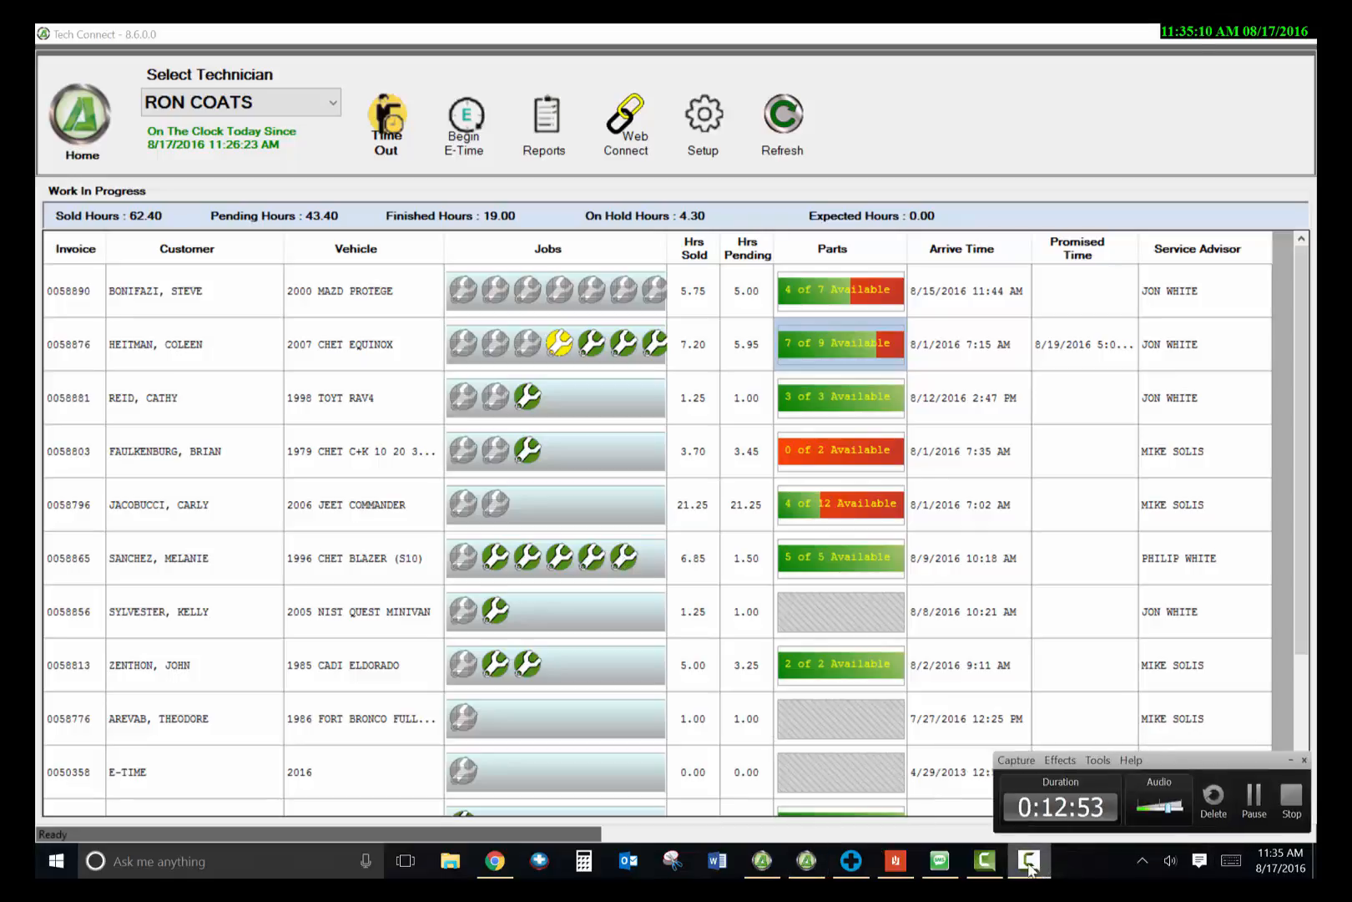